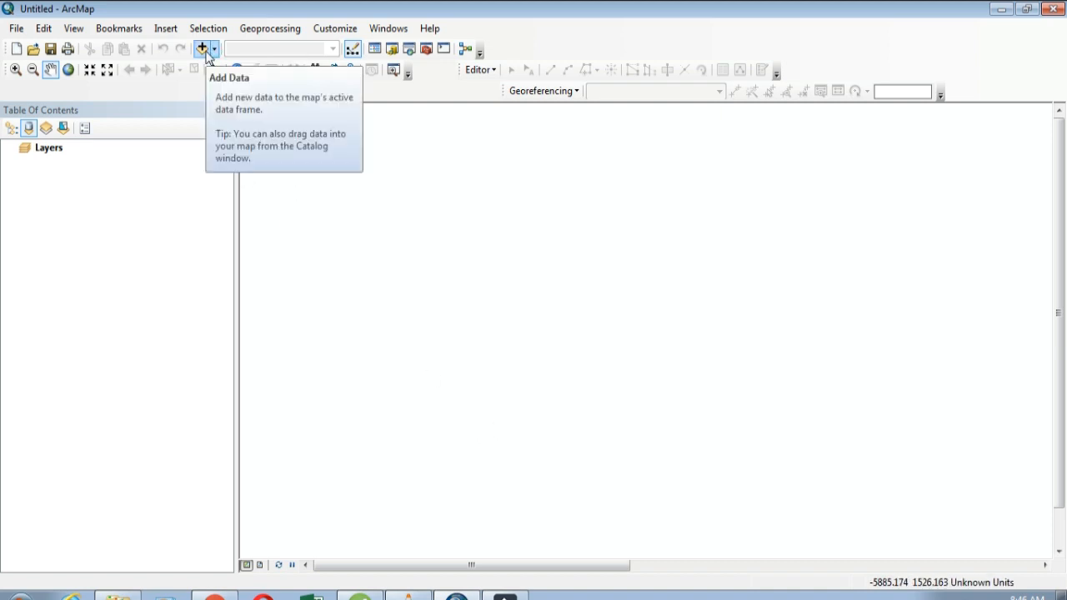
- Switch to the browser, examine the bands and resolutions in the full-size USGS Landsat 8 band designations table, and return to ArcMap
{"action": "left_click", "coordinate": [206, 54]}
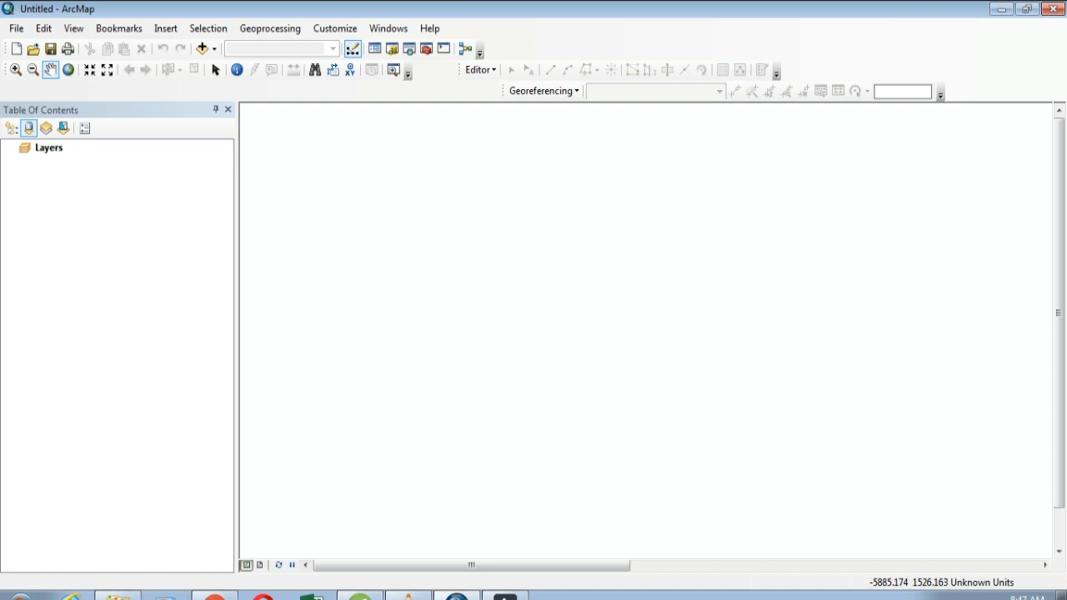
{"action": "left_click", "coordinate": [209, 596]}
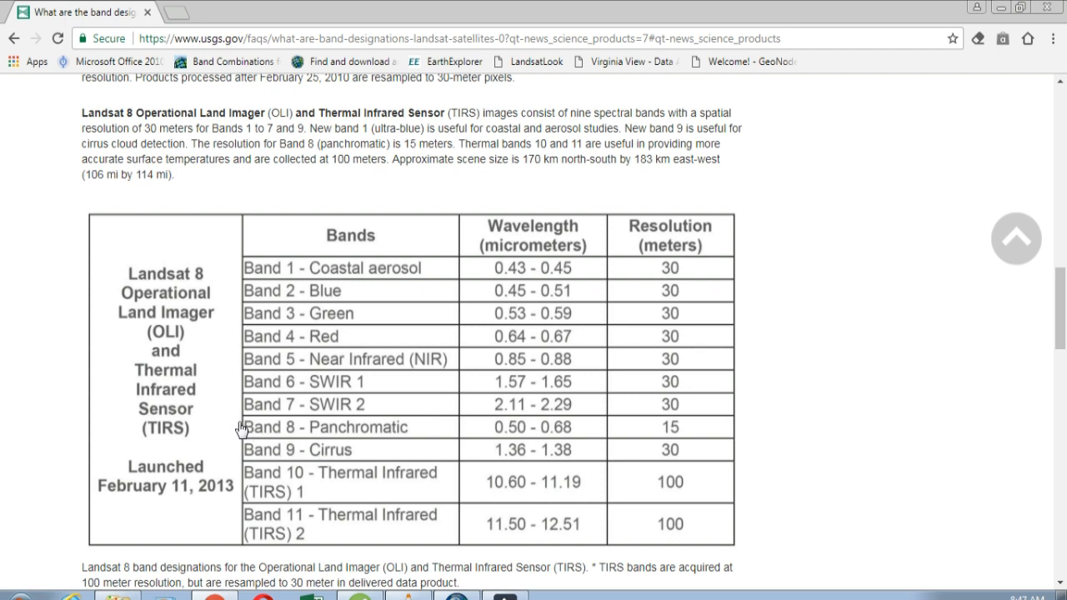
{"action": "left_click", "coordinate": [308, 430]}
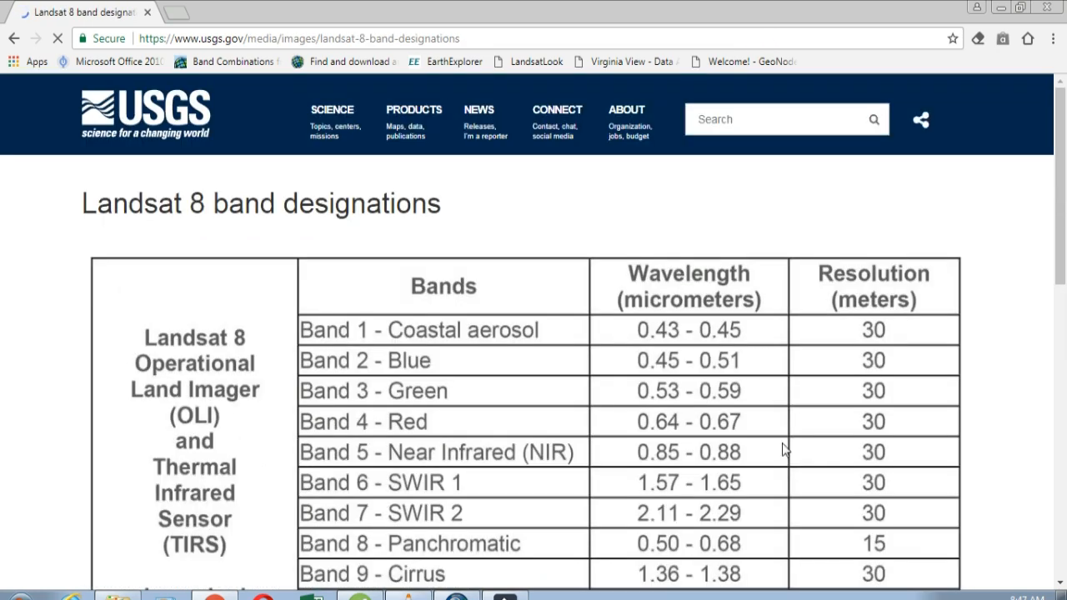
{"action": "scroll", "coordinate": [854, 450], "scroll_direction": "down", "scroll_amount": 2}
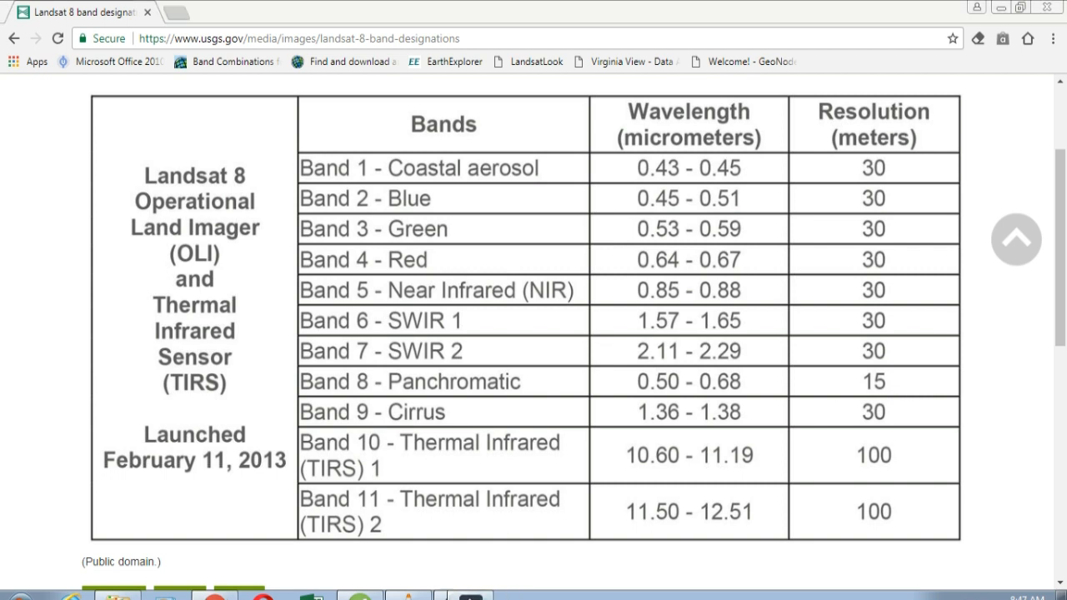
{"action": "left_click", "coordinate": [459, 596]}
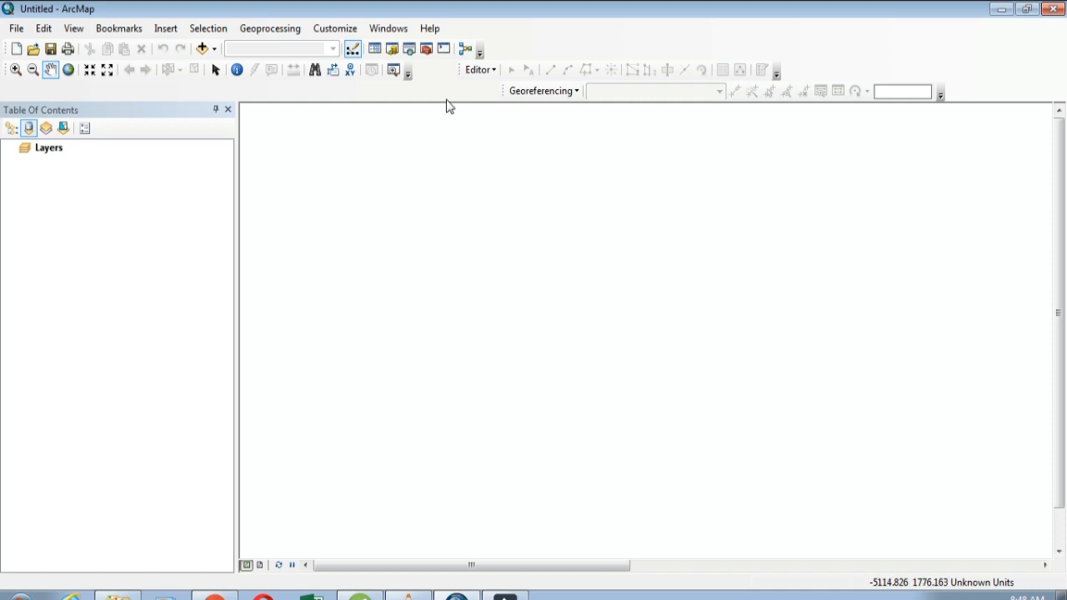
- Open ArcToolbox and expand the Raster Processing toolset under Raster in the Data Management Tools
{"action": "left_click", "coordinate": [426, 48]}
{"action": "left_click_drag", "start_coordinate": [950, 75], "coordinate": [667, 82]}
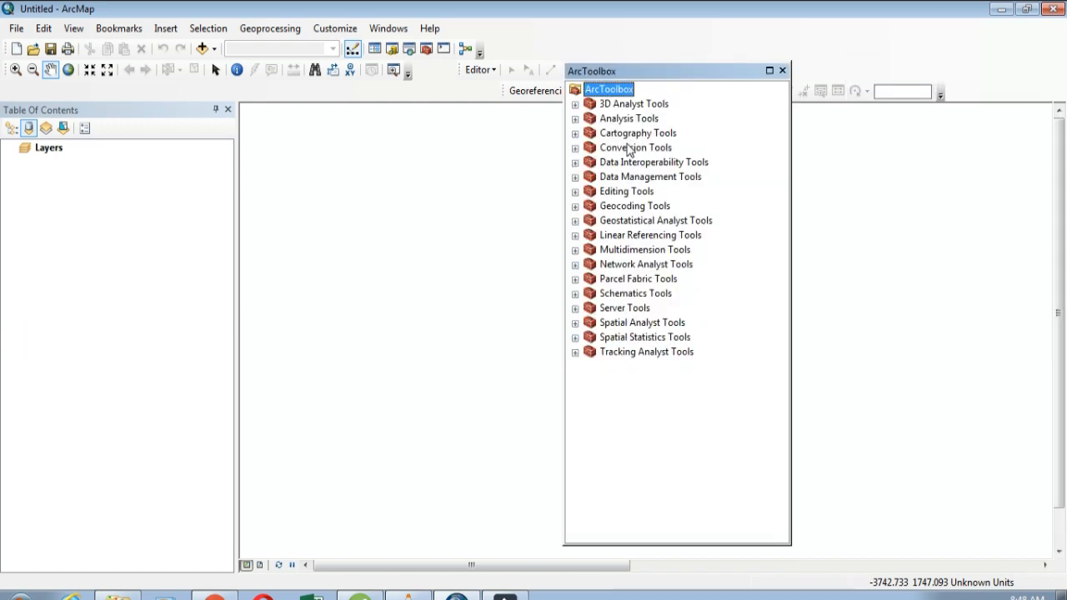
{"action": "left_click", "coordinate": [576, 177]}
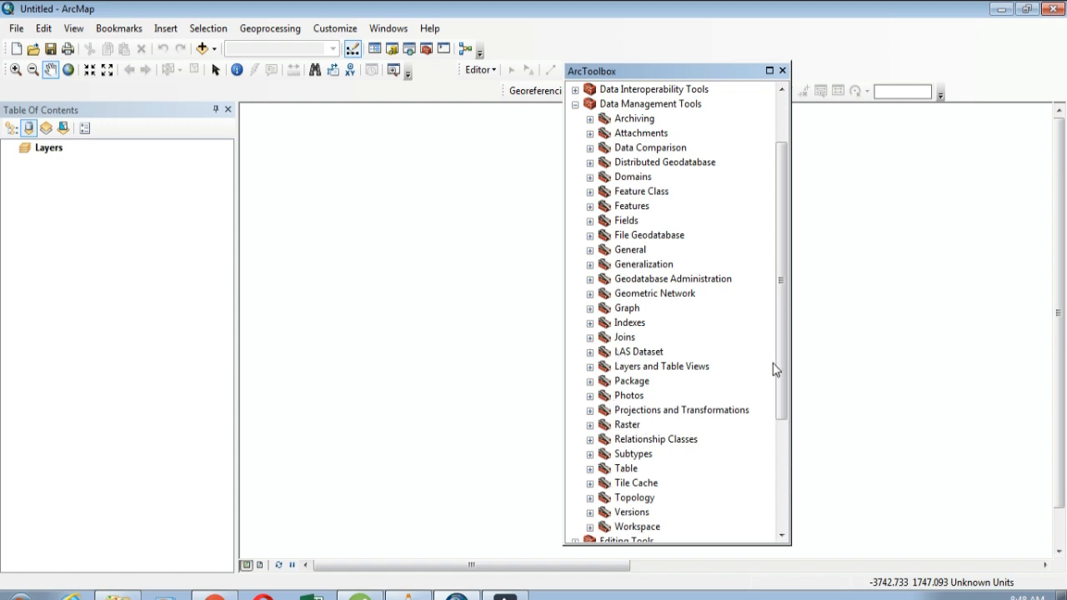
{"action": "left_click_drag", "start_coordinate": [781, 339], "coordinate": [781, 357]}
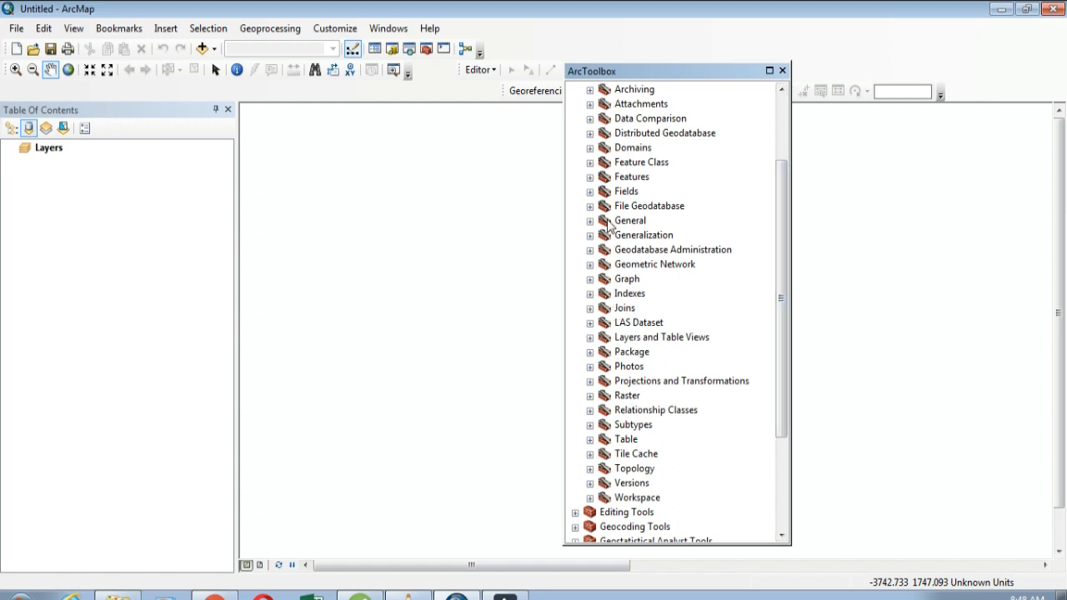
{"action": "left_click", "coordinate": [590, 396]}
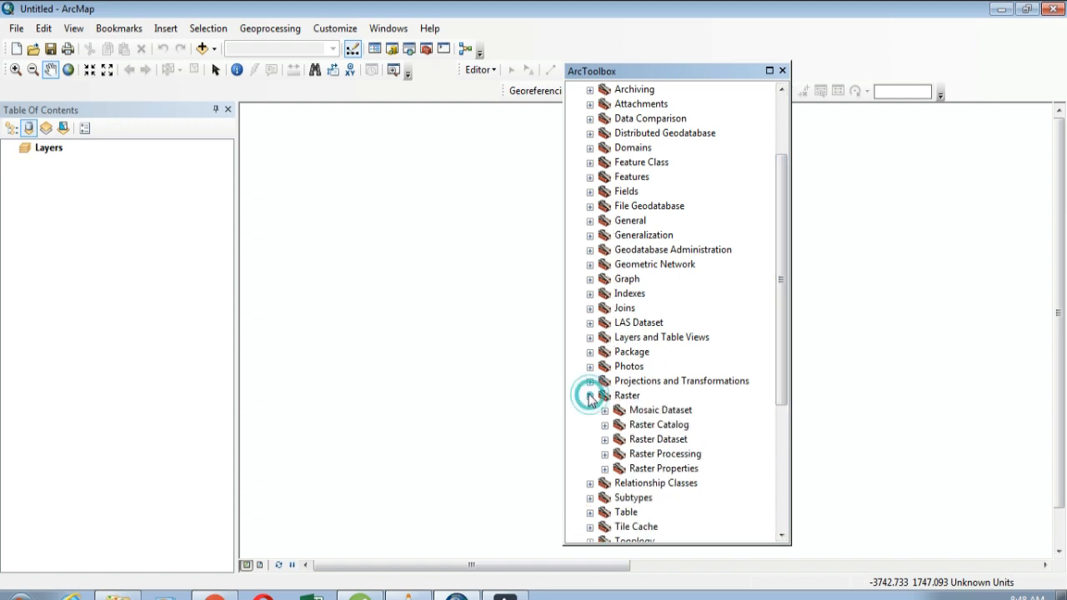
{"action": "left_click", "coordinate": [604, 453]}
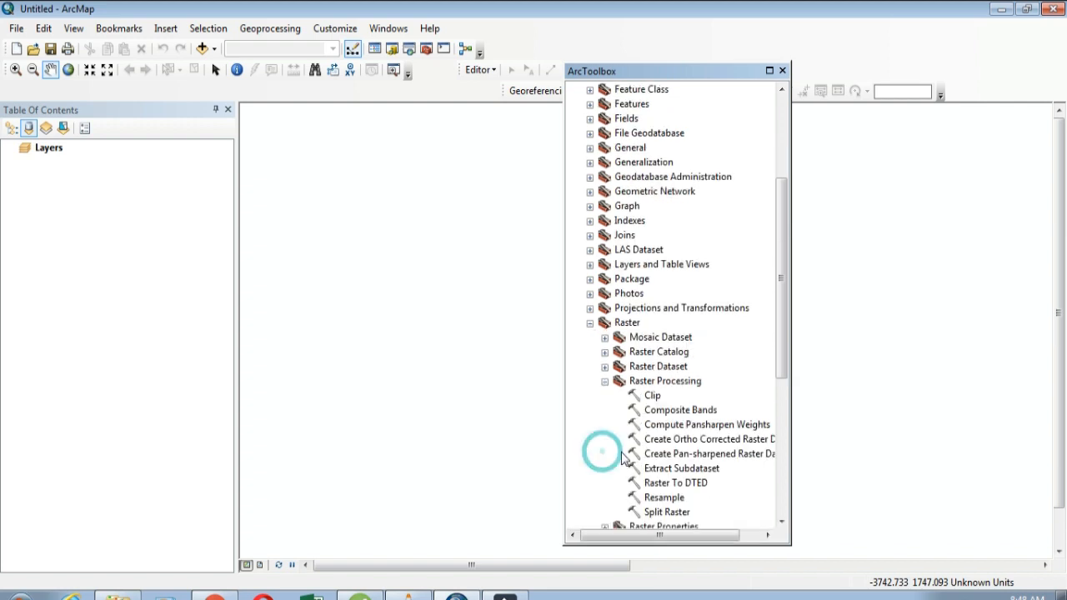
- Open the Create Pan-sharpened Raster Dataset tool from the Raster Processing toolset
{"action": "left_click", "coordinate": [680, 440]}
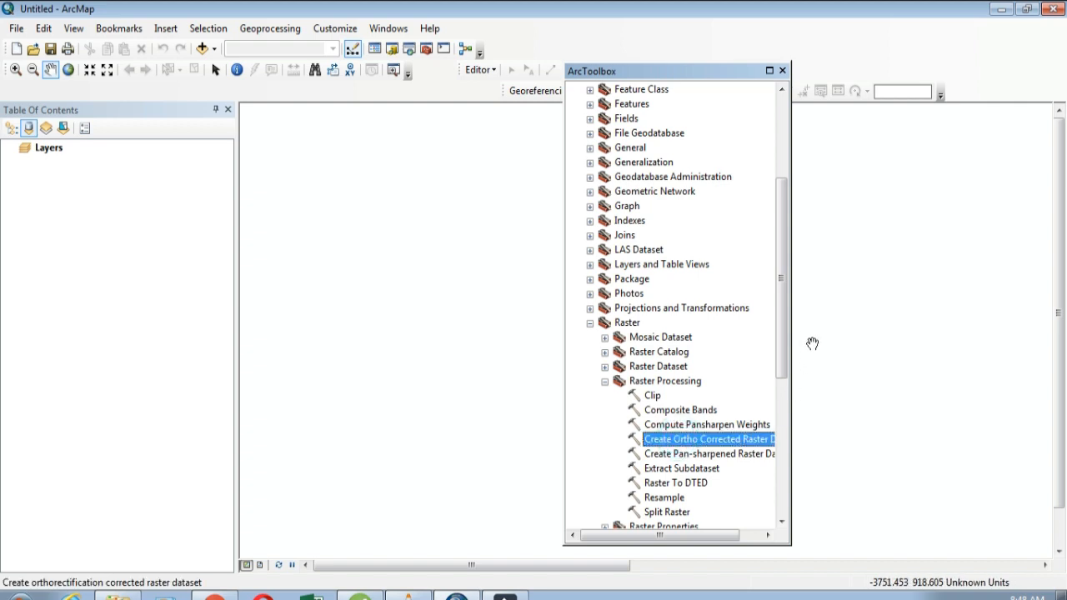
{"action": "left_click_drag", "start_coordinate": [783, 350], "coordinate": [740, 401]}
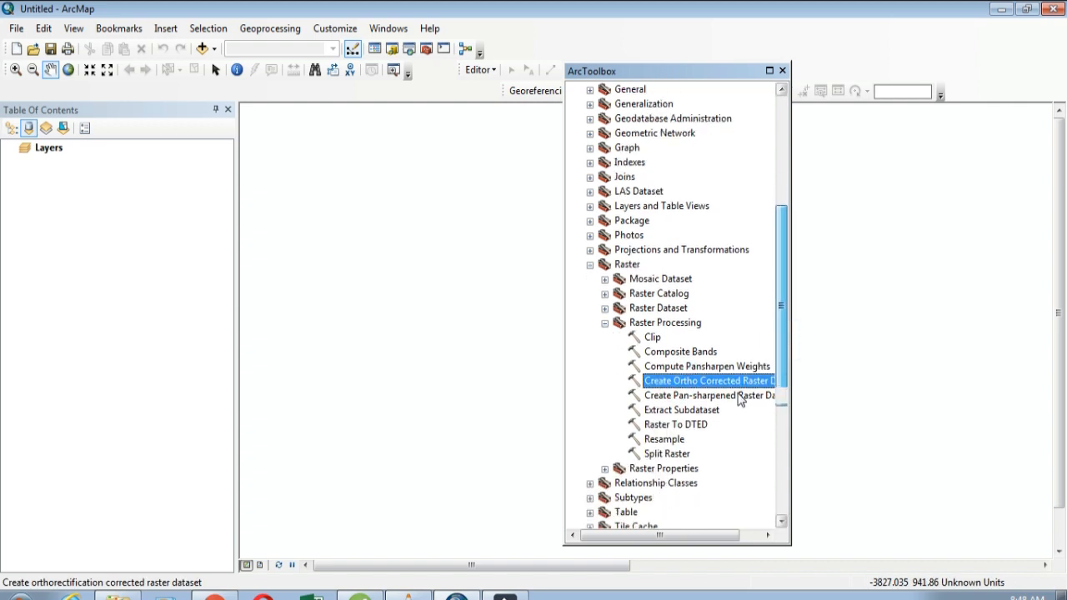
{"action": "left_click", "coordinate": [688, 395]}
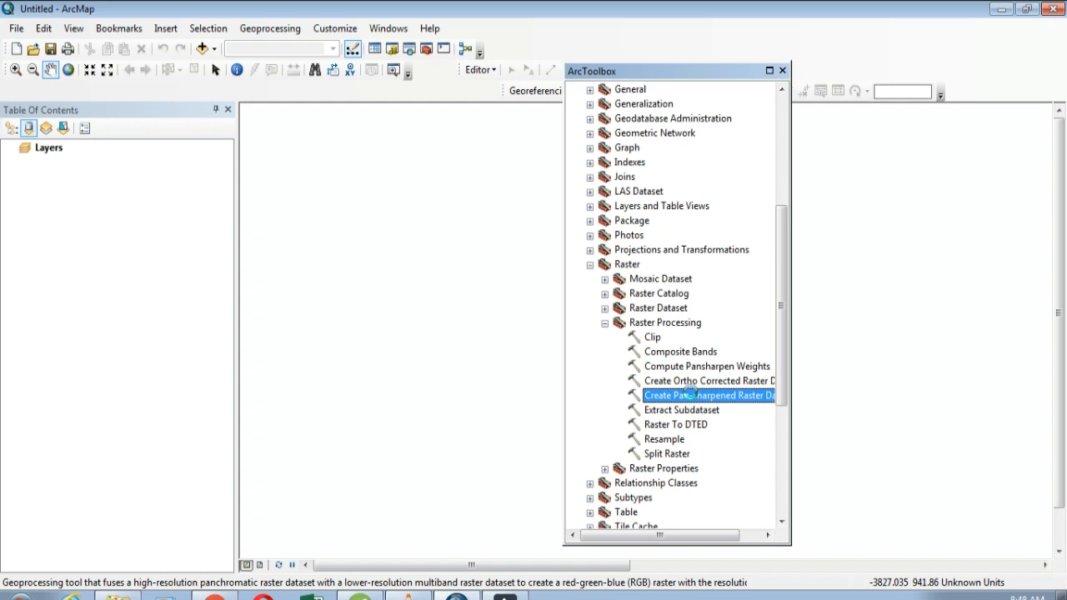
{"action": "double_click", "coordinate": [689, 395]}
{"action": "left_click", "coordinate": [453, 141]}
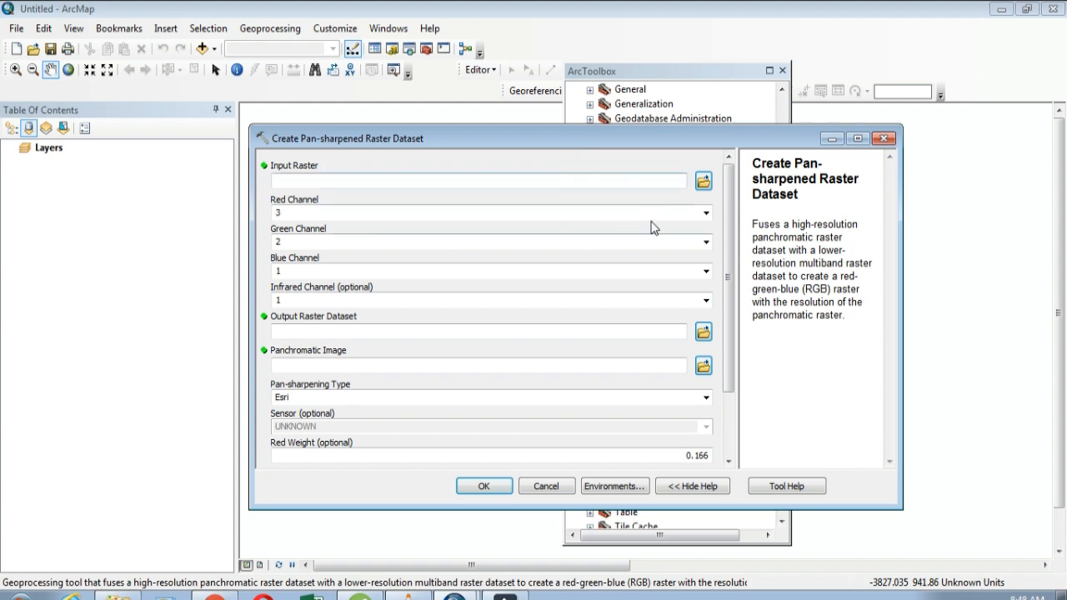
{"action": "left_click_drag", "start_coordinate": [528, 135], "coordinate": [446, 129]}
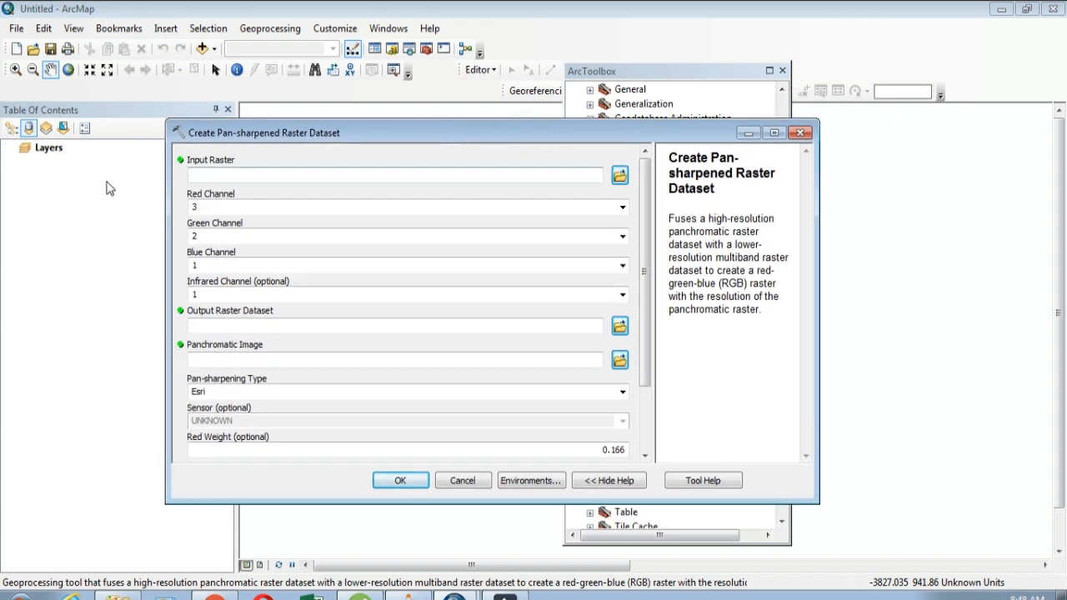
- Load L8_compostie_2014.tif from the Band combination folder as the input raster for pan-sharpening
{"action": "left_click", "coordinate": [620, 177]}
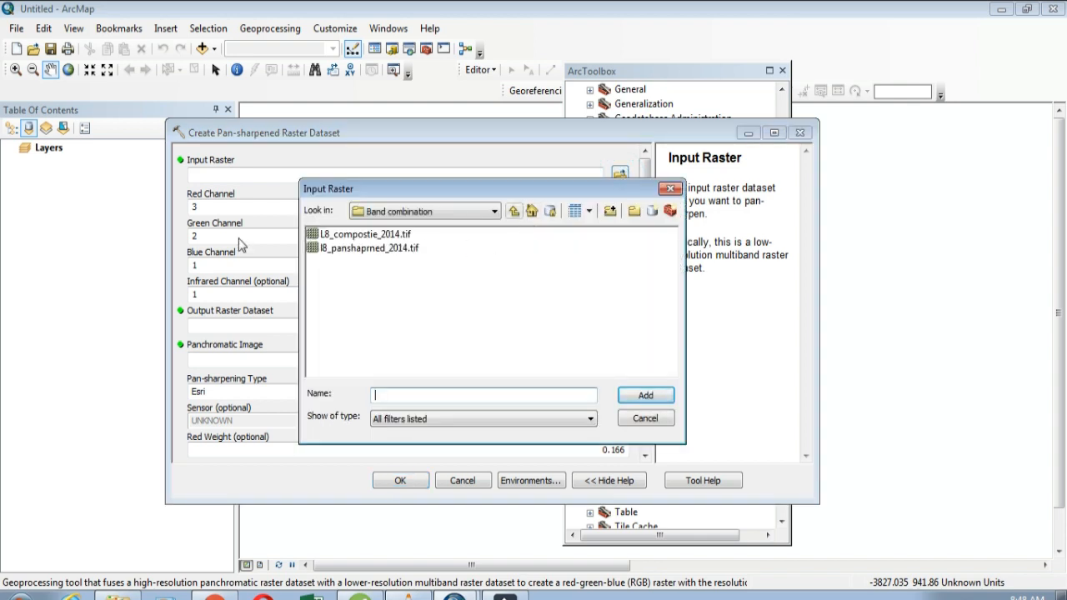
{"action": "left_click", "coordinate": [367, 237]}
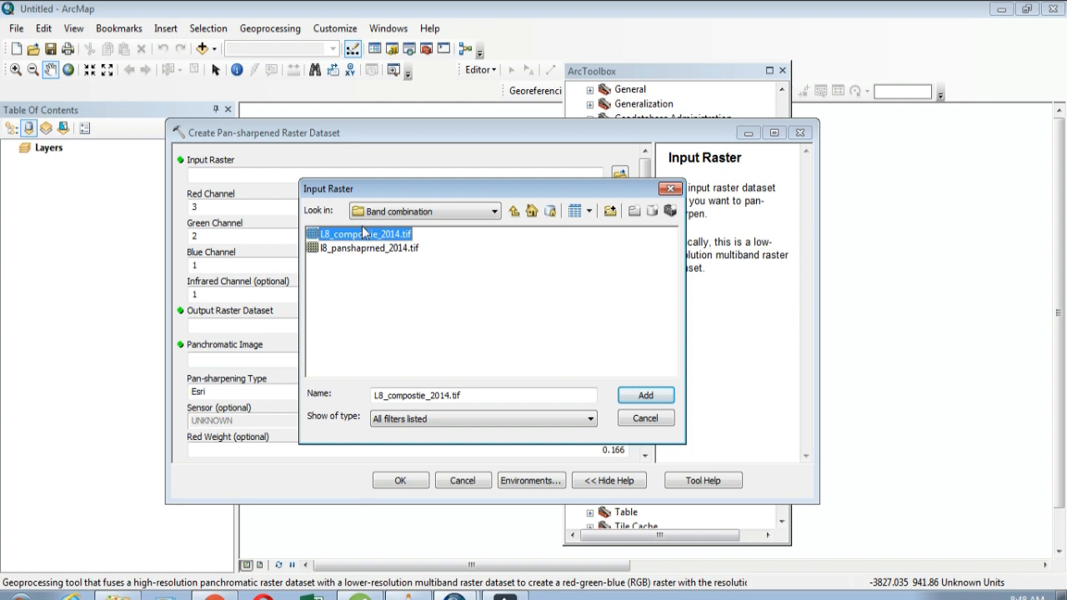
{"action": "left_click", "coordinate": [644, 398]}
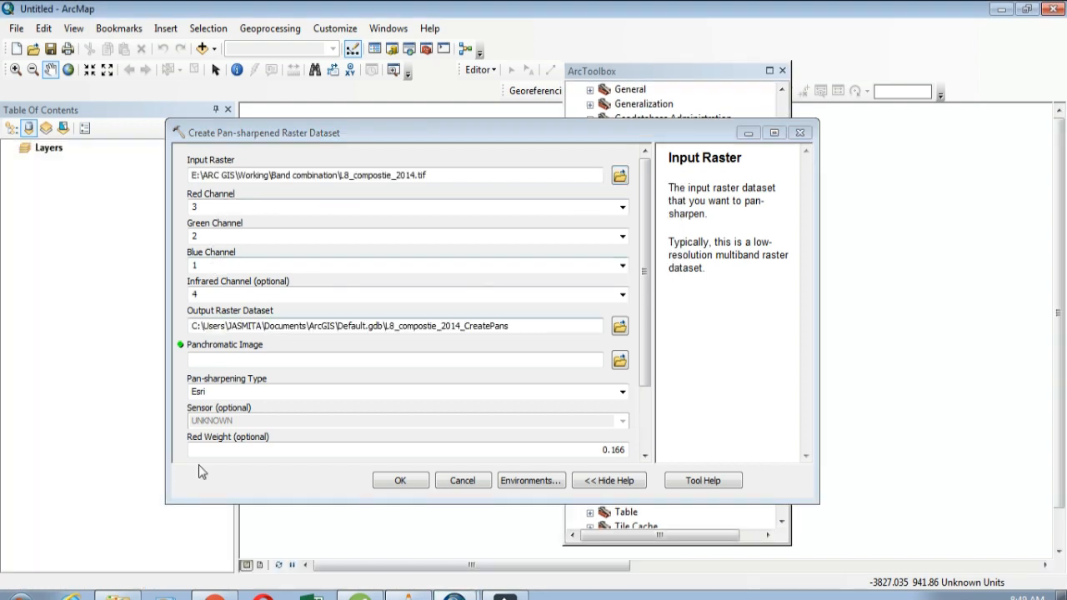
- Check the Landsat 8 band table in the browser and set the red channel to 4, green to 3, blue to 2 and infrared to 5
{"action": "left_click", "coordinate": [214, 595]}
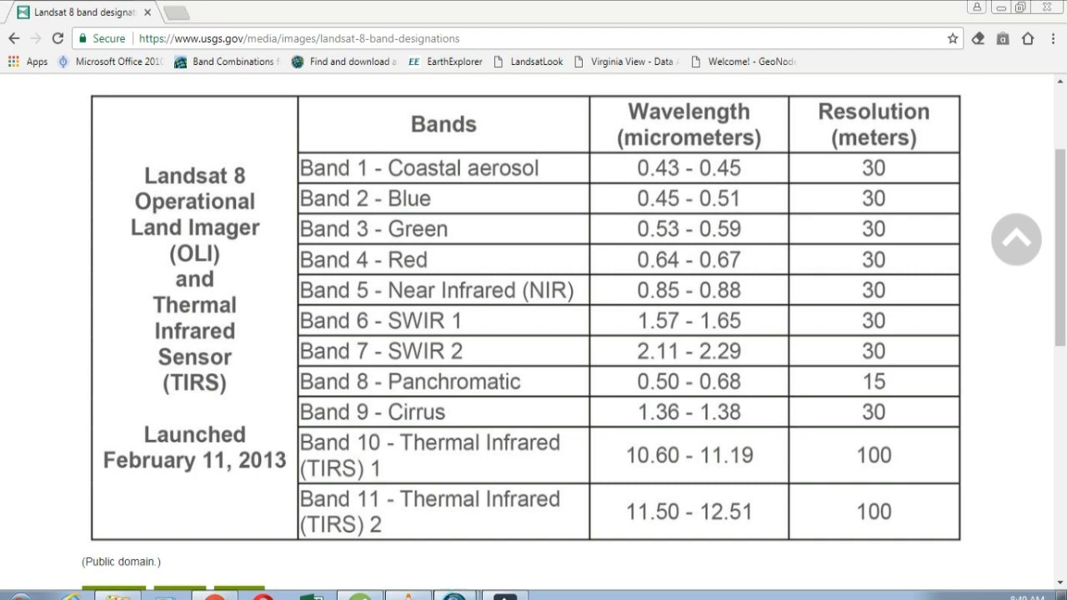
{"action": "left_click", "coordinate": [447, 548]}
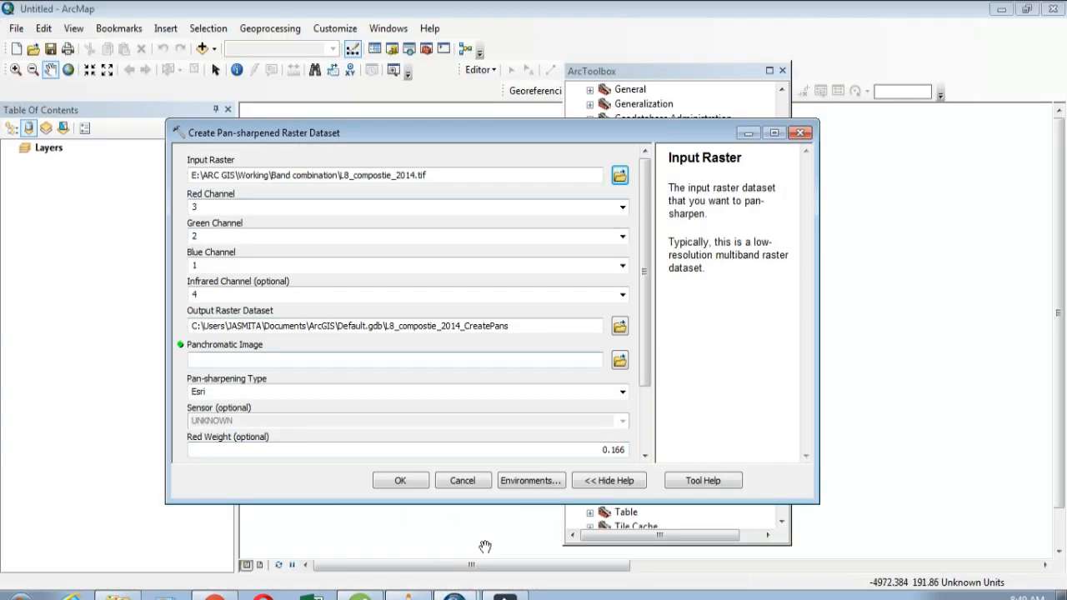
{"action": "left_click", "coordinate": [231, 235]}
{"action": "left_click", "coordinate": [230, 206]}
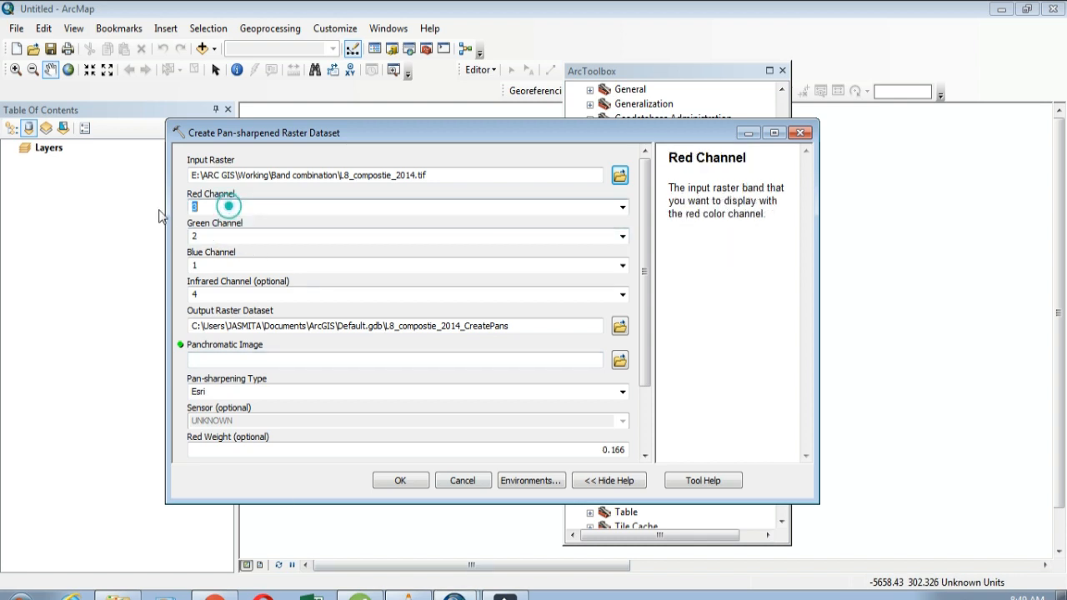
{"action": "type", "text": "4"}
{"action": "left_click", "coordinate": [215, 238]}
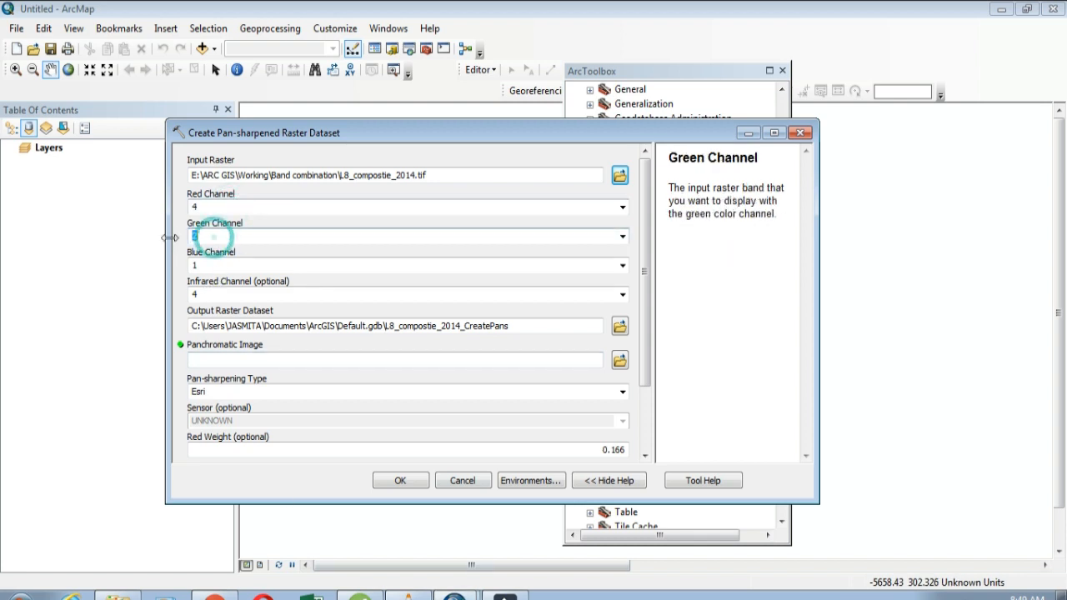
{"action": "type", "text": "3"}
{"action": "left_click", "coordinate": [220, 267]}
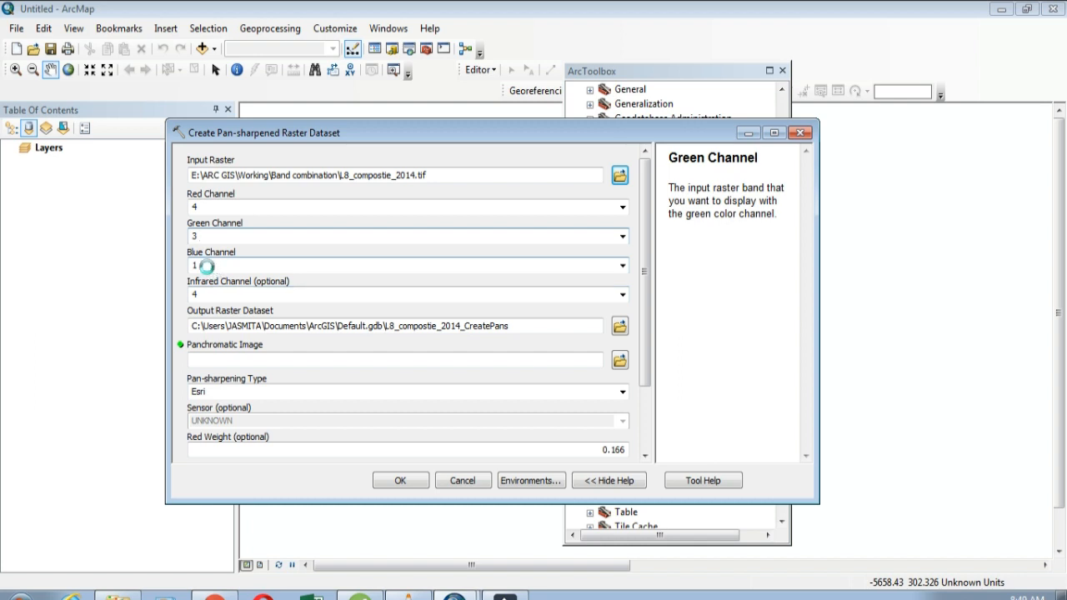
{"action": "left_click", "coordinate": [221, 267]}
{"action": "type", "text": "2"}
{"action": "left_click", "coordinate": [204, 293]}
{"action": "type", "text": "5"}
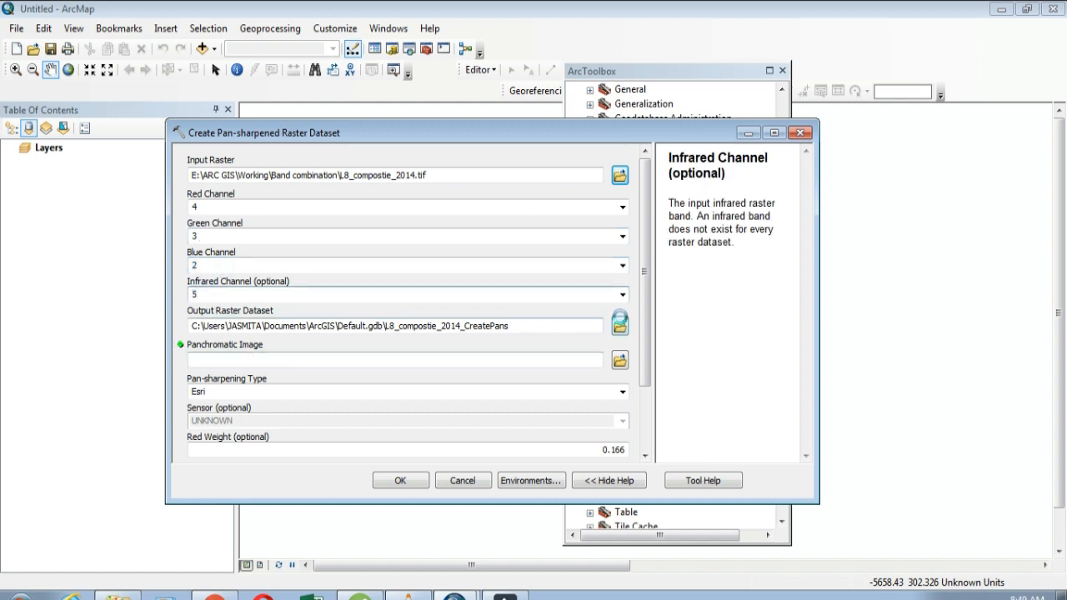
- Set the output raster dataset to pansharpened_l8.tif in New Folder (2)
{"action": "left_click", "coordinate": [619, 326]}
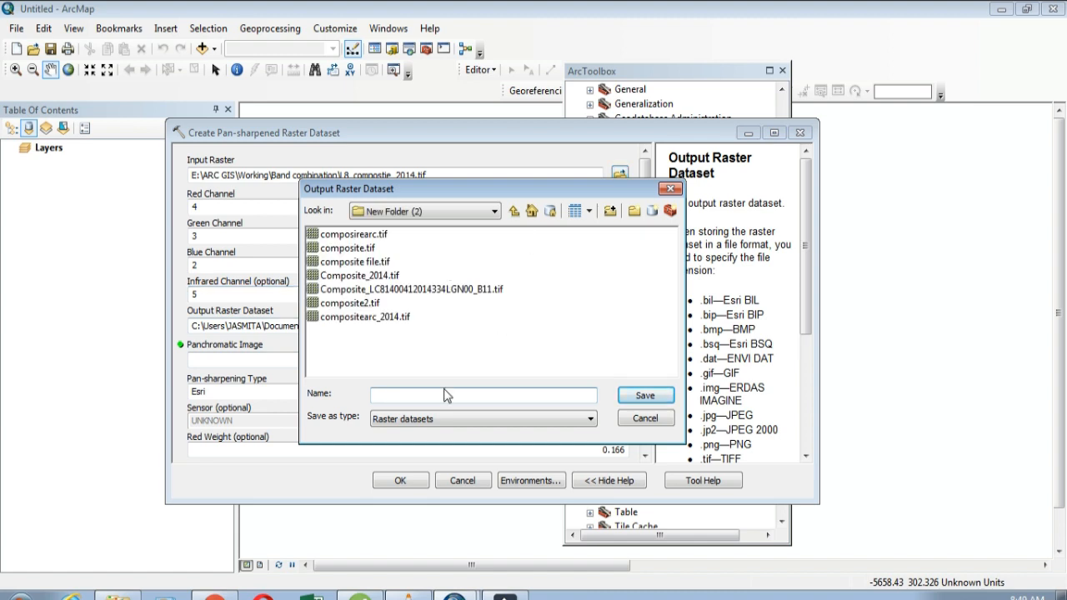
{"action": "type", "text": "pansharpened_l8"}
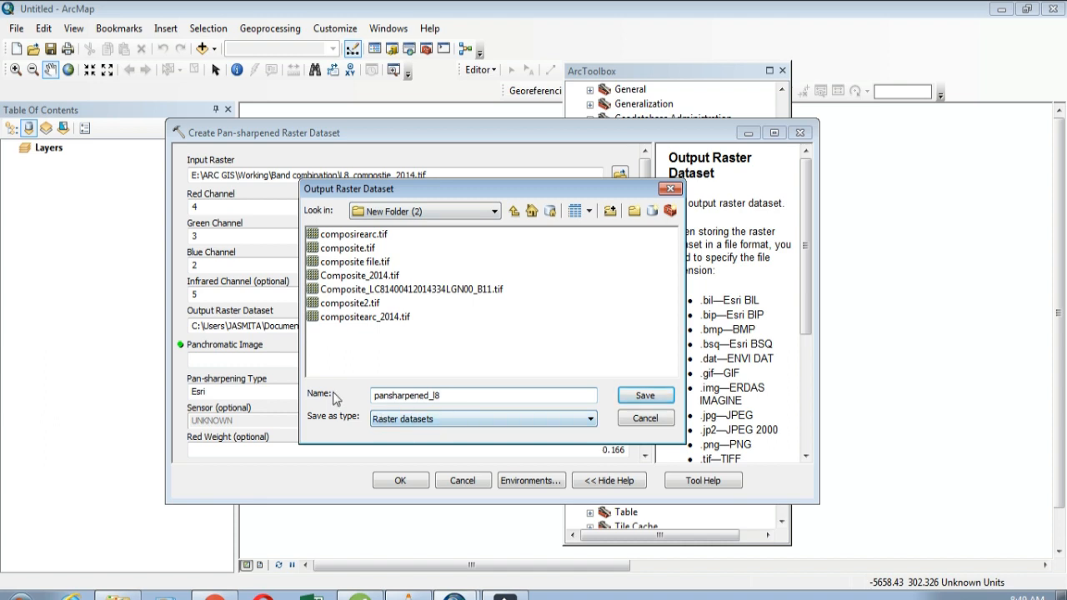
{"action": "left_click", "coordinate": [657, 398]}
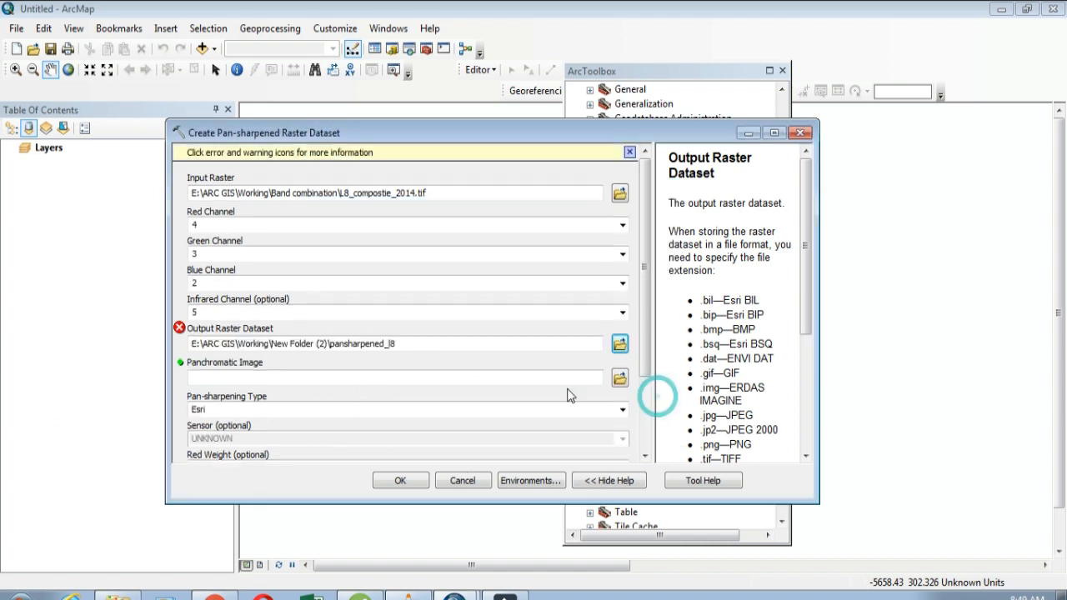
{"action": "left_click", "coordinate": [396, 342]}
{"action": "type", "text": ".tif"}
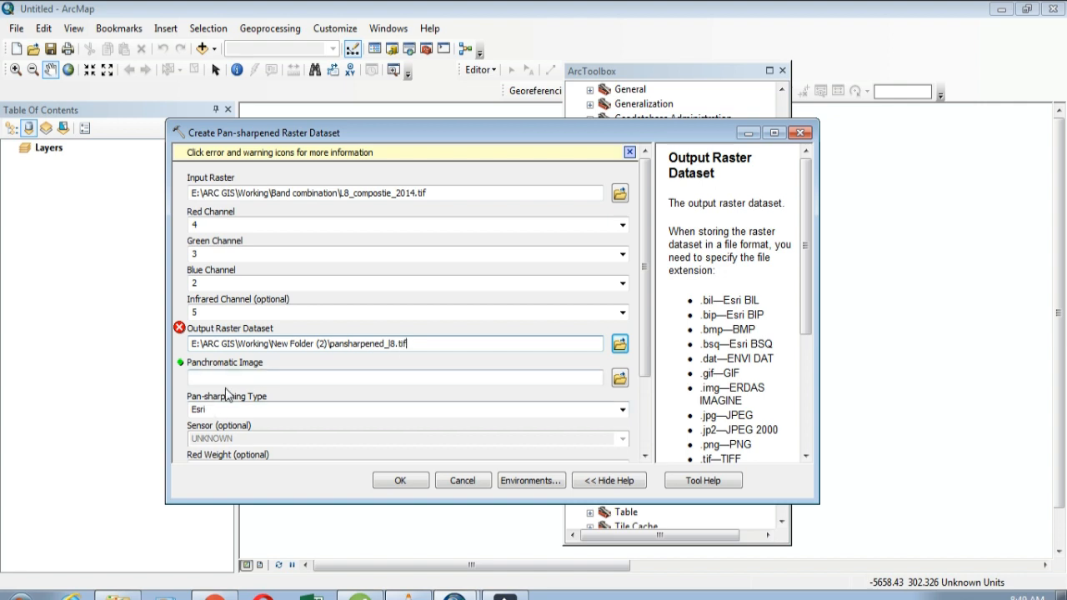
{"action": "left_click", "coordinate": [229, 378]}
{"action": "left_click", "coordinate": [625, 359]}
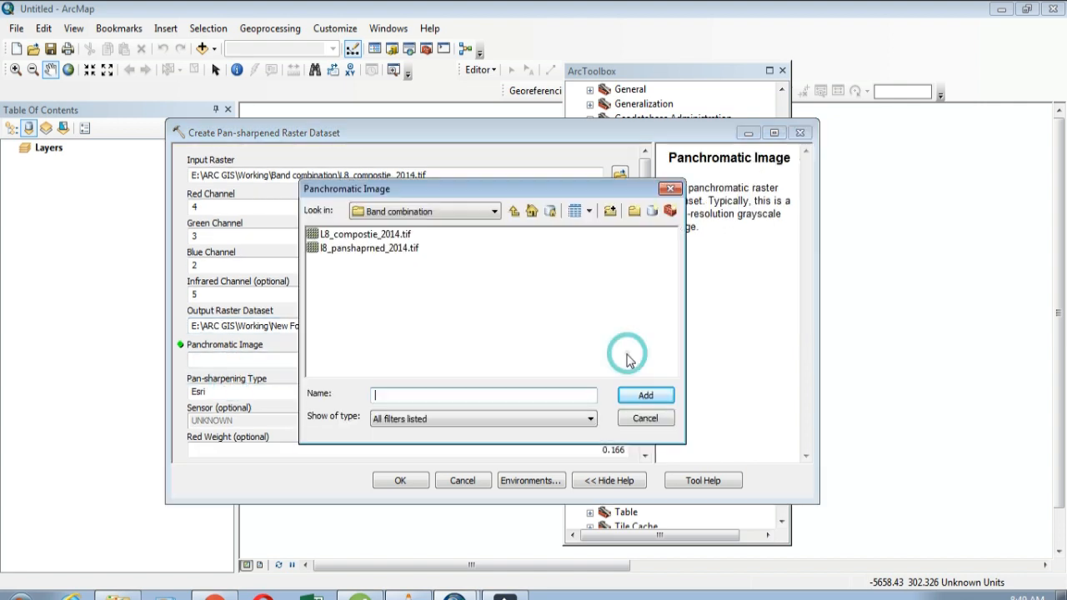
{"action": "left_click", "coordinate": [514, 211]}
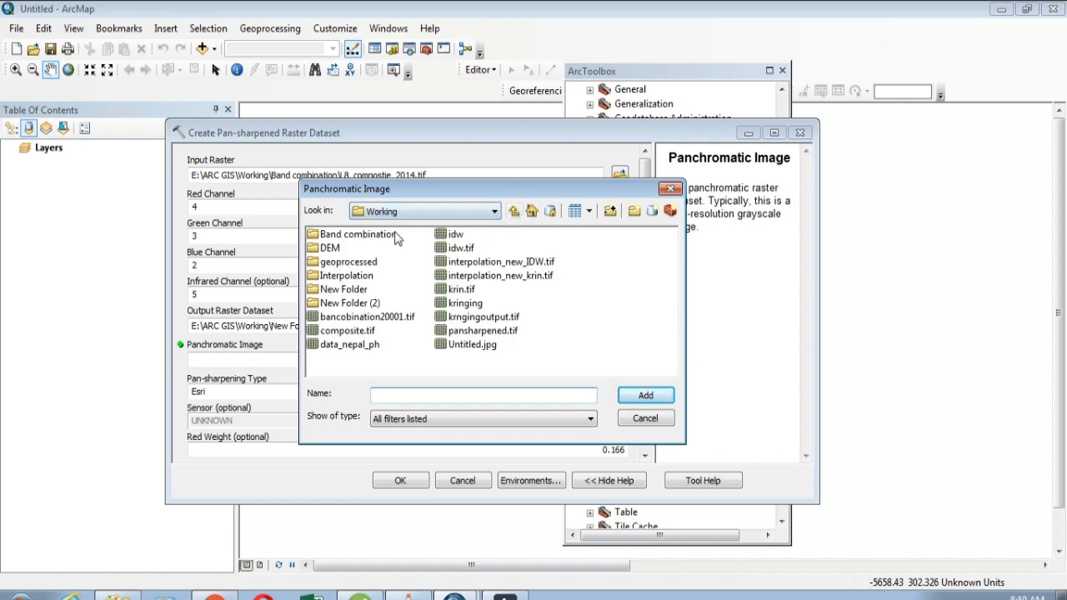
{"action": "left_click", "coordinate": [512, 213]}
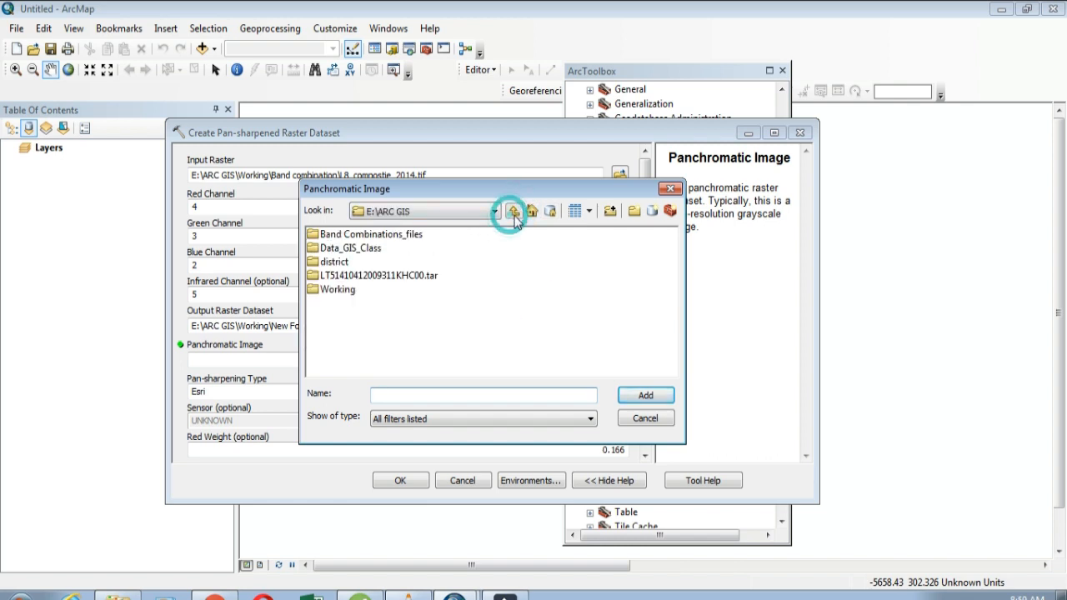
{"action": "double_click", "coordinate": [328, 250]}
{"action": "double_click", "coordinate": [340, 248]}
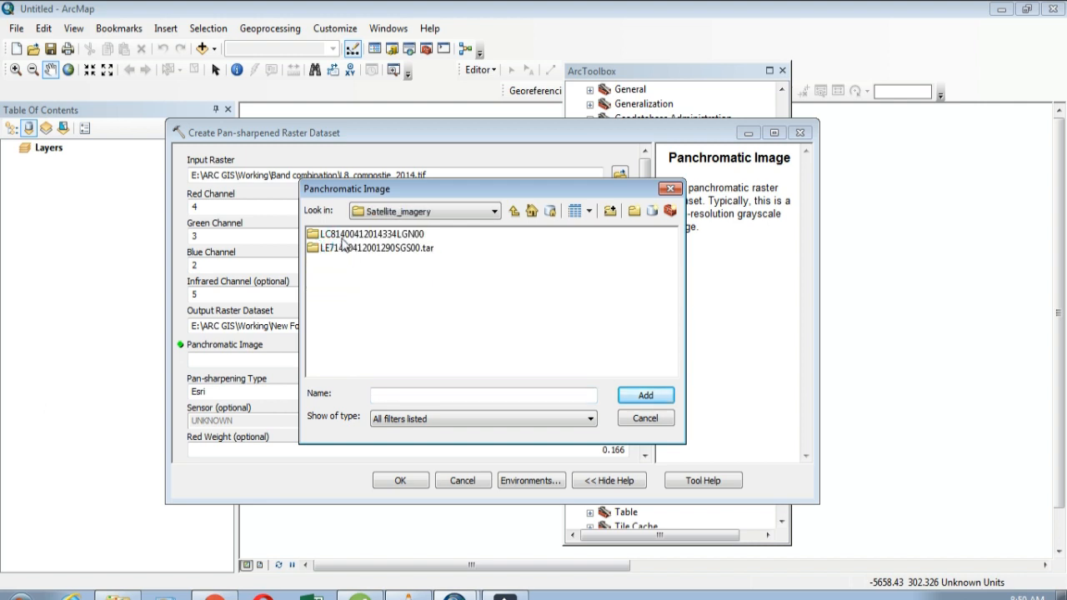
{"action": "double_click", "coordinate": [344, 235]}
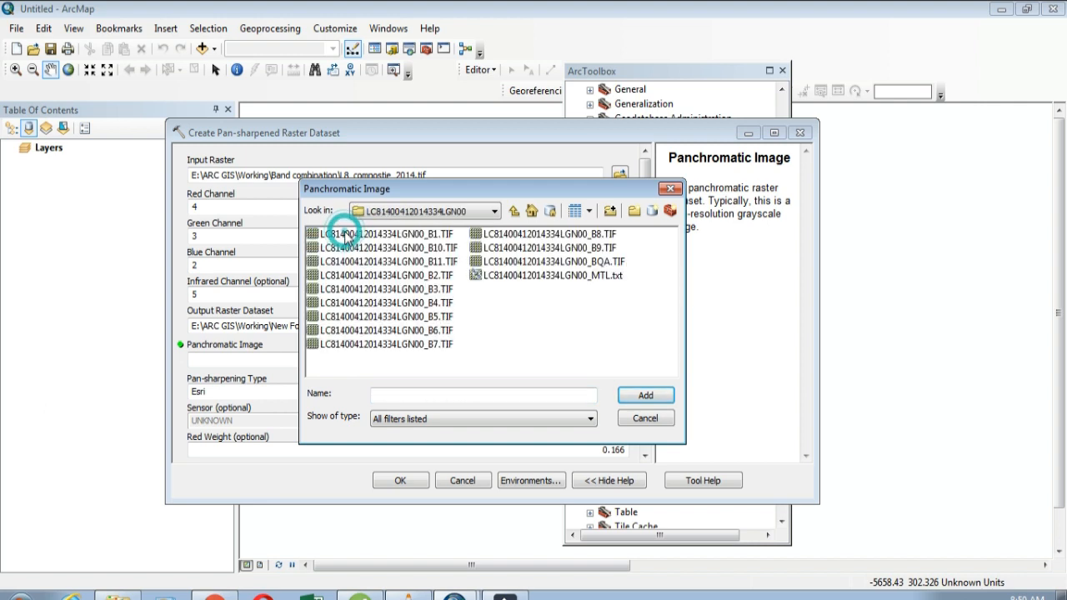
{"action": "left_click", "coordinate": [563, 234]}
{"action": "left_click", "coordinate": [635, 397]}
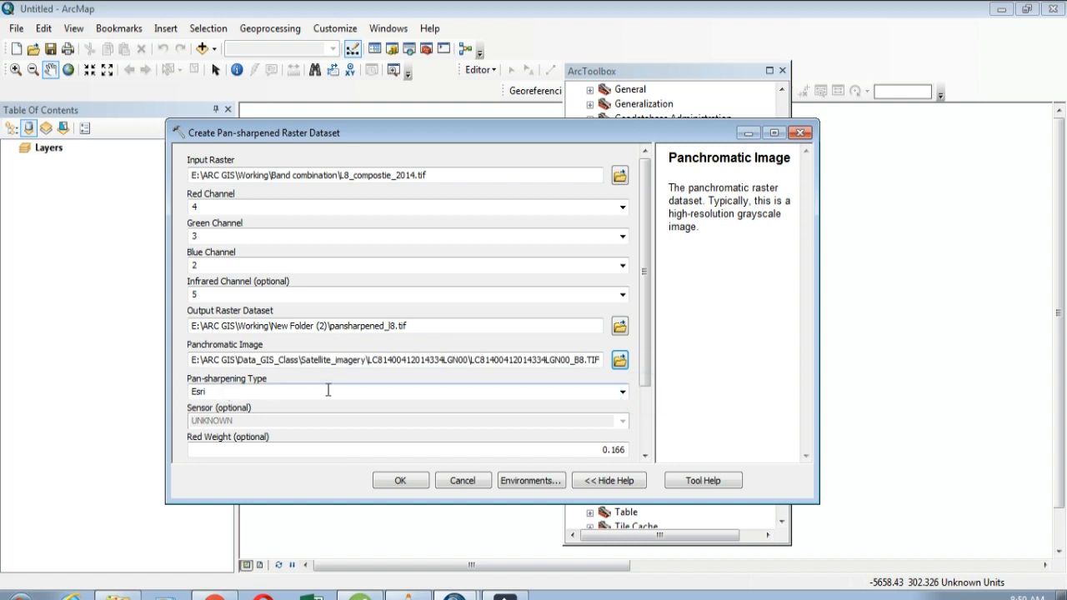
{"action": "scroll", "coordinate": [501, 417], "scroll_direction": "down", "scroll_amount": 3}
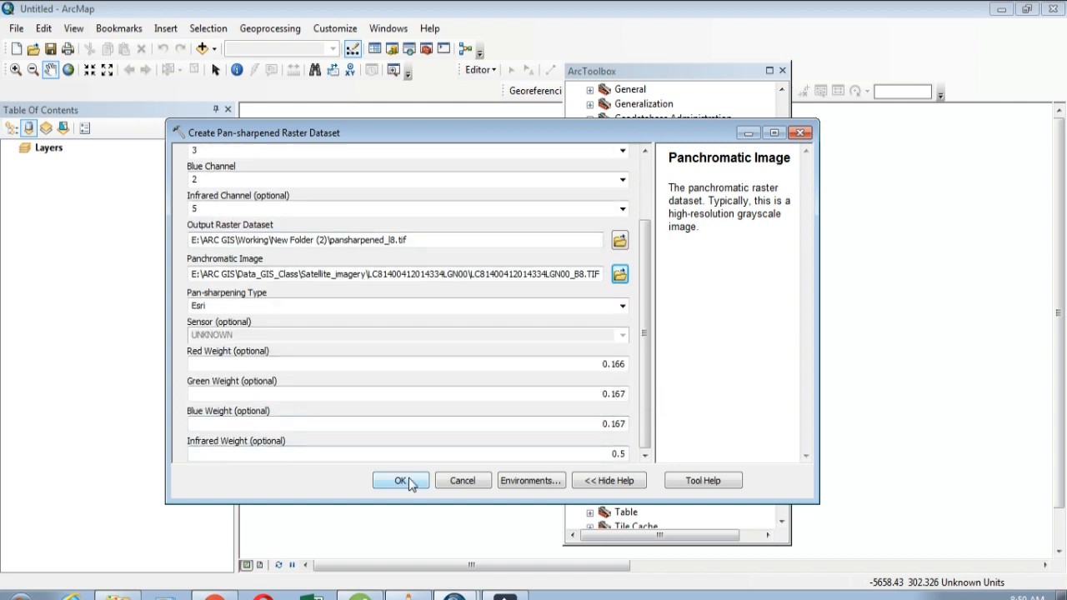
- Run Create Pan-sharpened Raster Dataset with the Esri method and close its progress dialog once processing finishes
{"action": "left_click", "coordinate": [401, 481]}
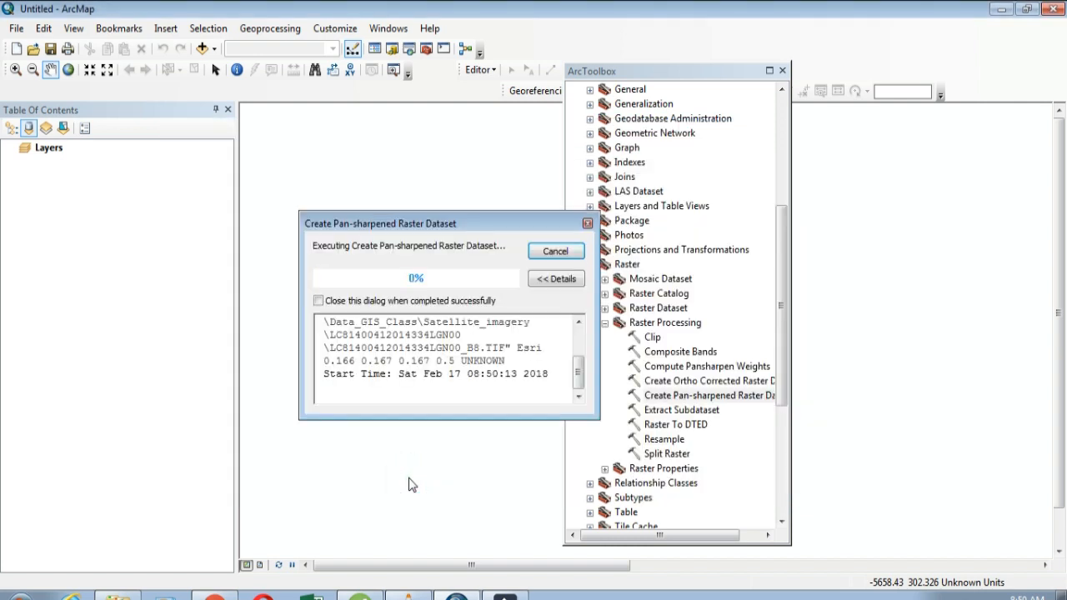
{"action": "left_click_drag", "start_coordinate": [368, 227], "coordinate": [426, 222]}
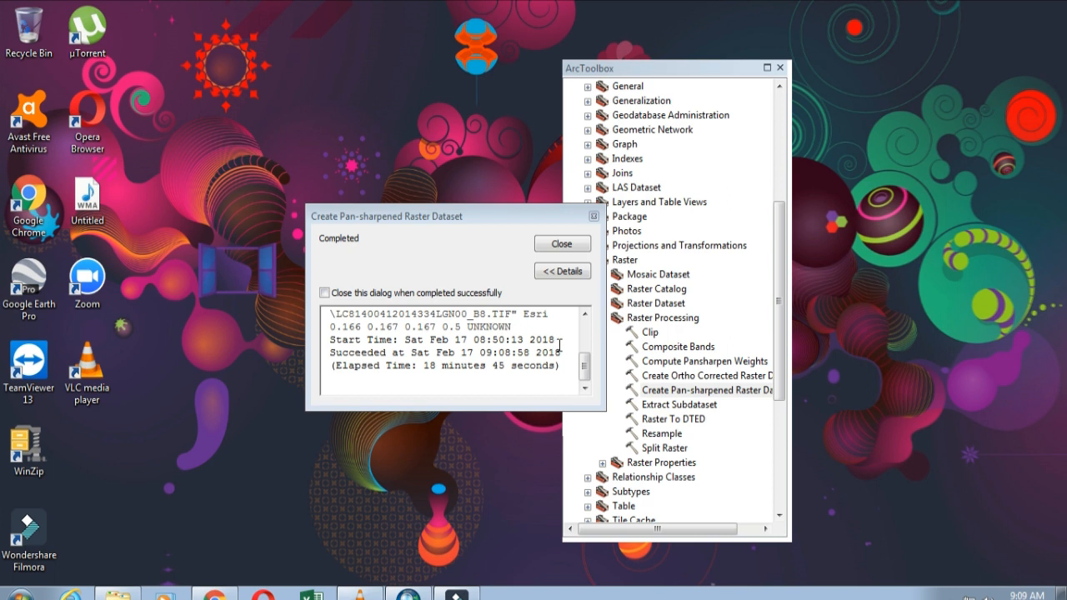
{"action": "left_click", "coordinate": [360, 593]}
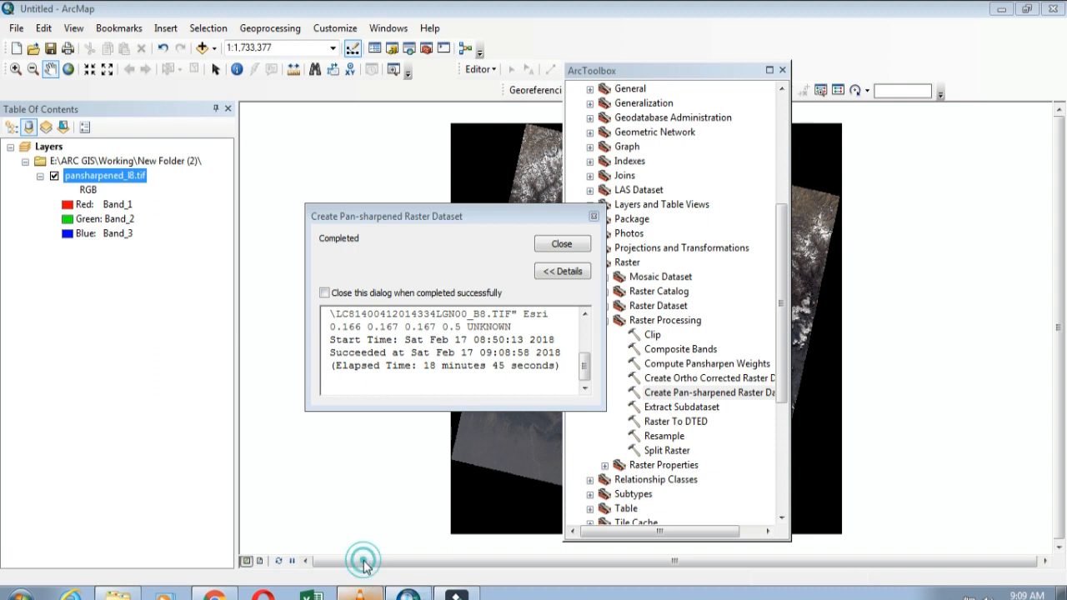
{"action": "left_click", "coordinate": [358, 460]}
{"action": "left_click", "coordinate": [722, 75]}
{"action": "left_click", "coordinate": [562, 244]}
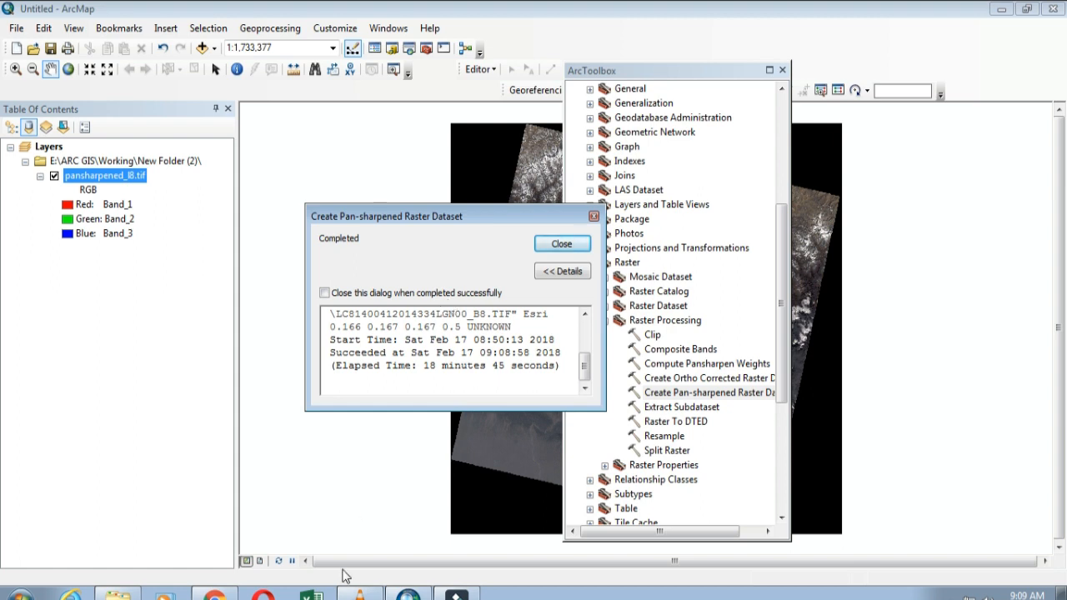
{"action": "left_click", "coordinate": [564, 253]}
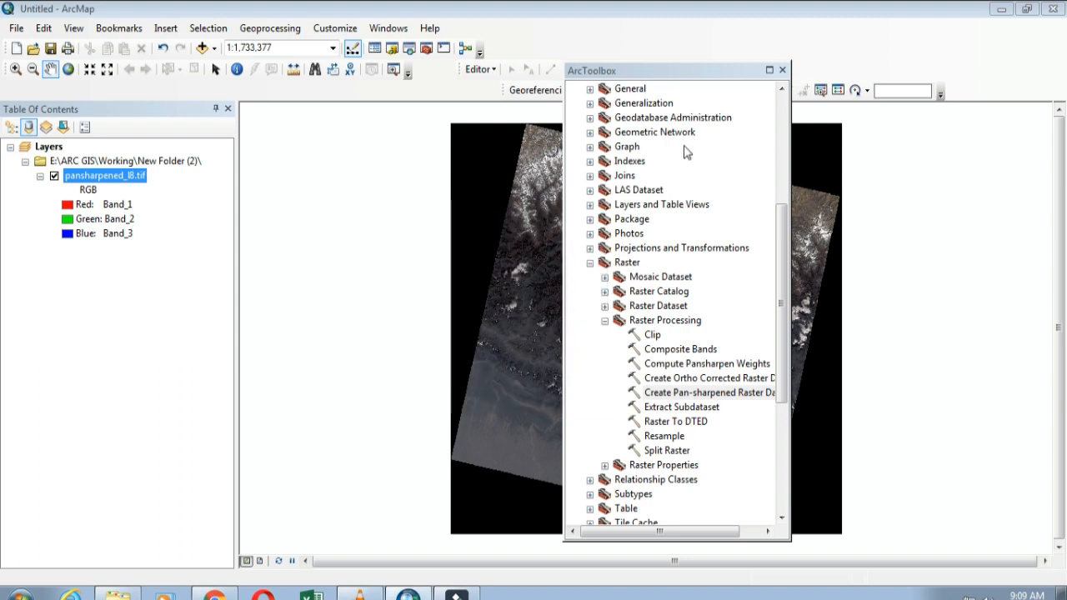
- Close ArcToolbox and examine the detail of pansharpened_l8.tif at 1:250,000 along the snowy mountain area near its upper edge
{"action": "left_click", "coordinate": [782, 70]}
{"action": "scroll", "coordinate": [625, 280], "scroll_direction": "down", "scroll_amount": 1}
{"action": "scroll", "coordinate": [625, 279], "scroll_direction": "up", "scroll_amount": 3}
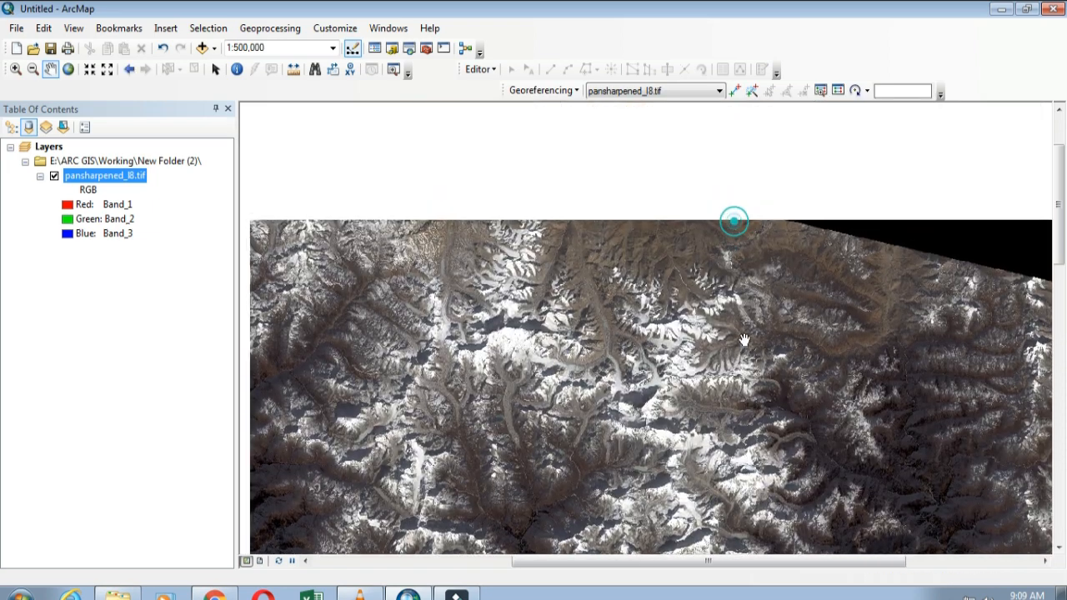
{"action": "scroll", "coordinate": [667, 315], "scroll_direction": "up", "scroll_amount": 1}
{"action": "left_click_drag", "start_coordinate": [642, 479], "coordinate": [718, 527]}
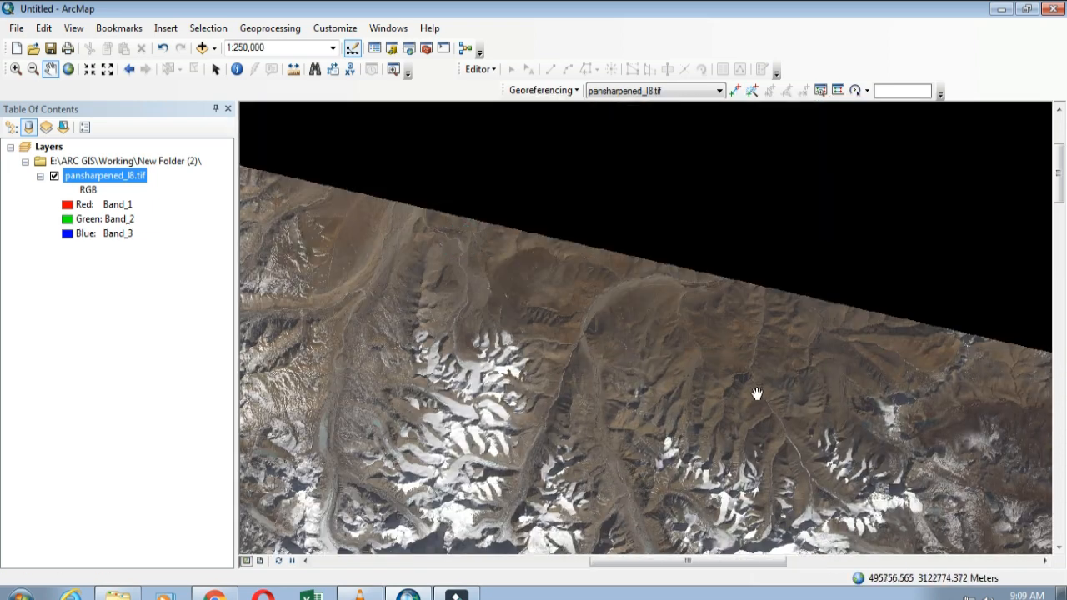
{"action": "left_click_drag", "start_coordinate": [757, 392], "coordinate": [738, 246]}
{"action": "left_click_drag", "start_coordinate": [672, 345], "coordinate": [717, 367]}
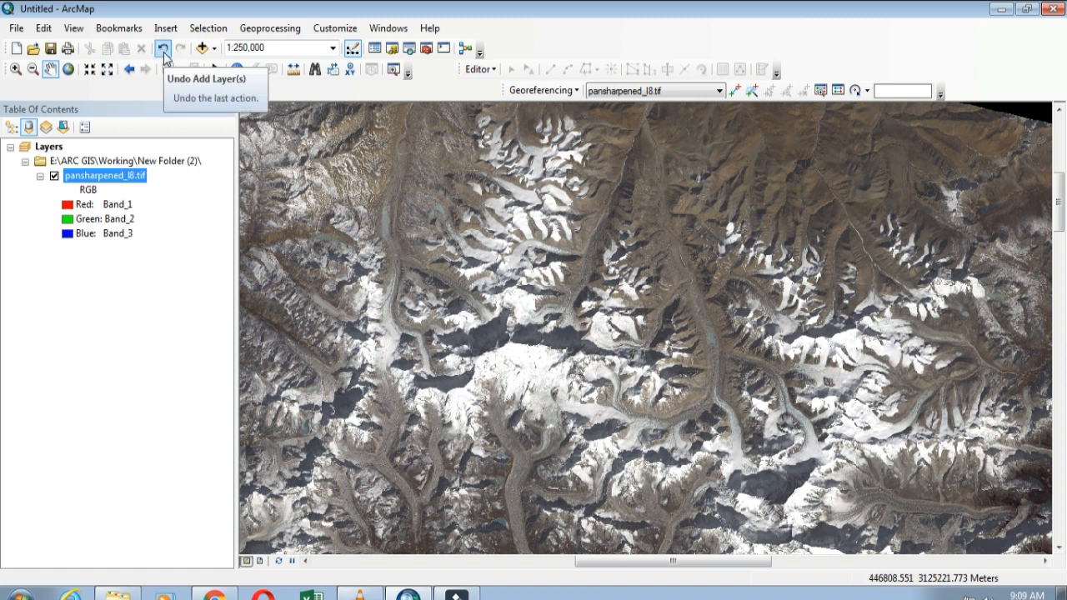
- Undo adding the pansharpened_l8.tif layer and add L8_compostie_2014.tif from the Band combination folder to the map
{"action": "left_click", "coordinate": [163, 50]}
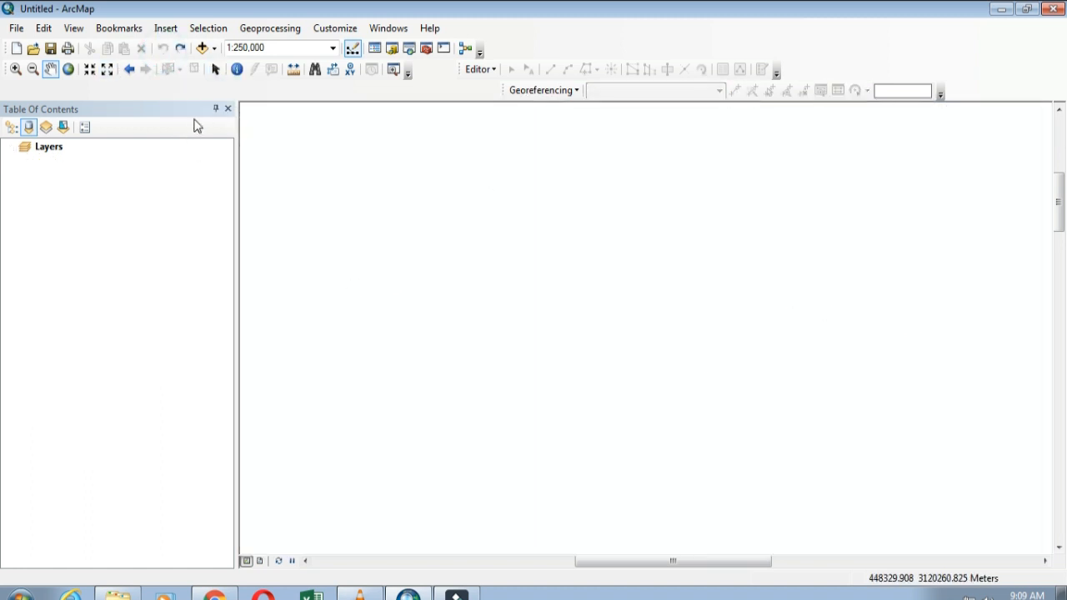
{"action": "left_click", "coordinate": [204, 49]}
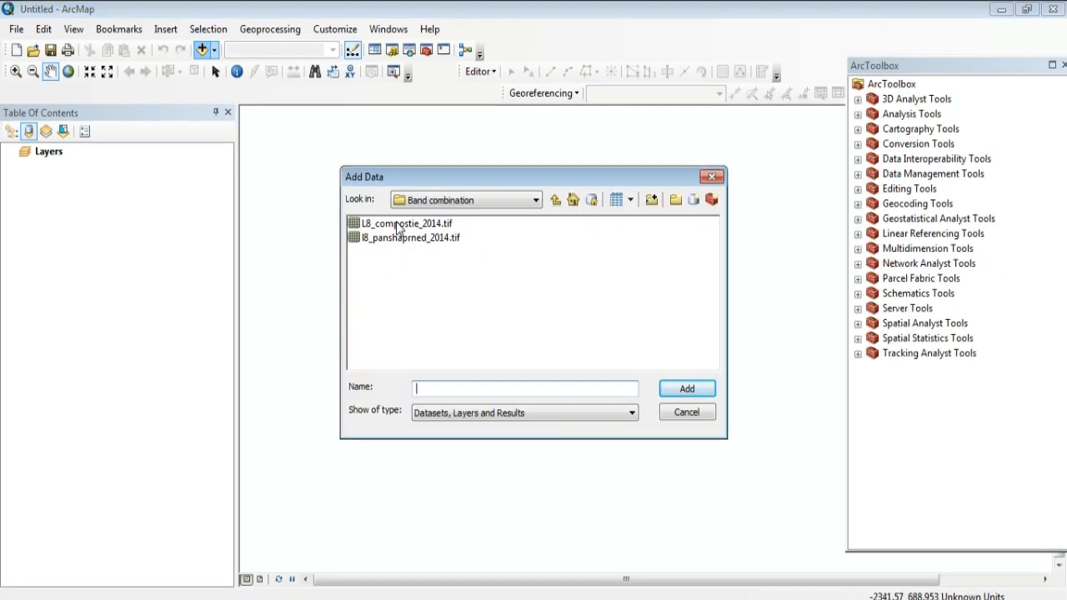
{"action": "left_click", "coordinate": [392, 224]}
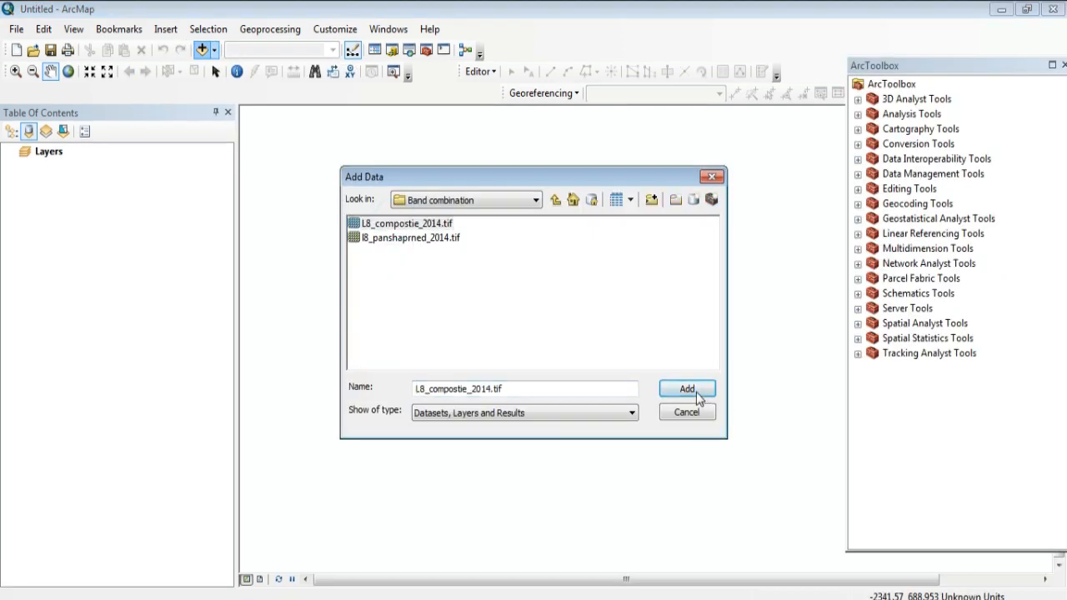
{"action": "left_click", "coordinate": [695, 391]}
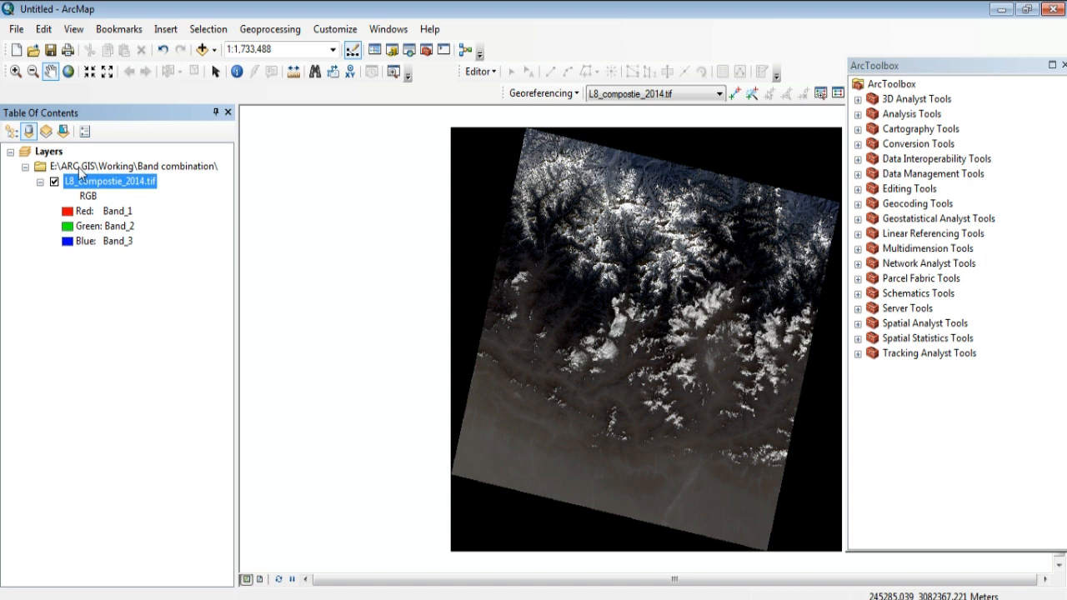
- Check the cell size of L8_compostie_2014.tif in the source information of its layer properties
{"action": "right_click", "coordinate": [102, 185]}
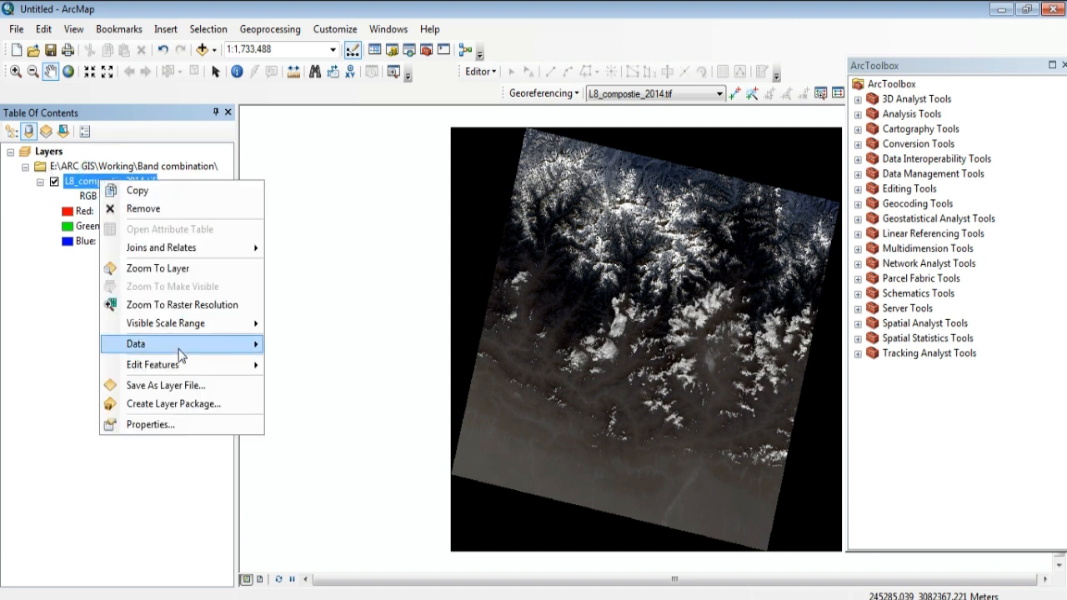
{"action": "left_click", "coordinate": [141, 423]}
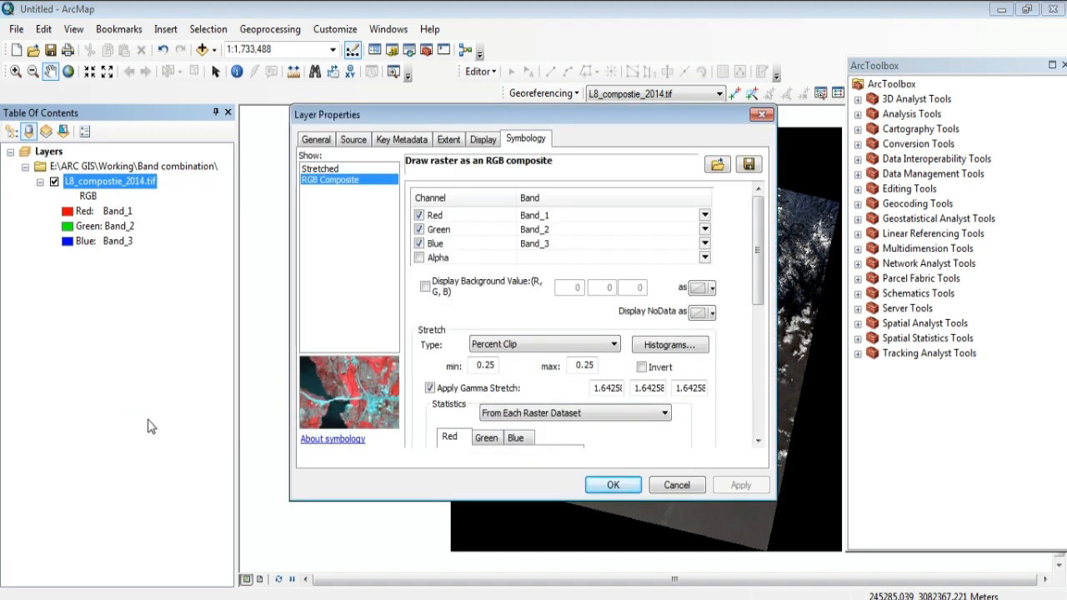
{"action": "left_click", "coordinate": [353, 138]}
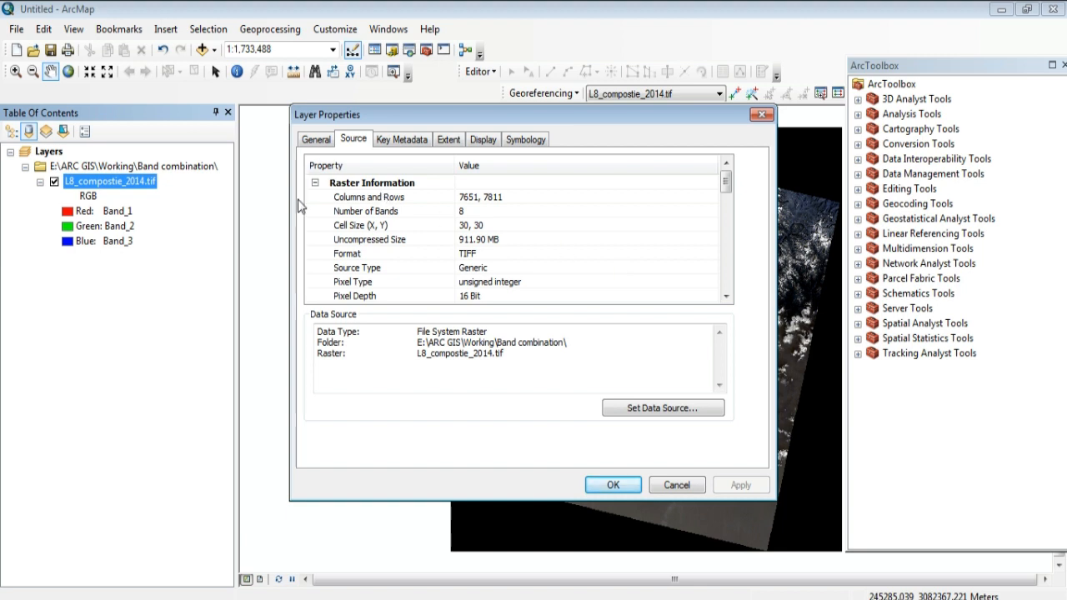
{"action": "left_click", "coordinate": [338, 225]}
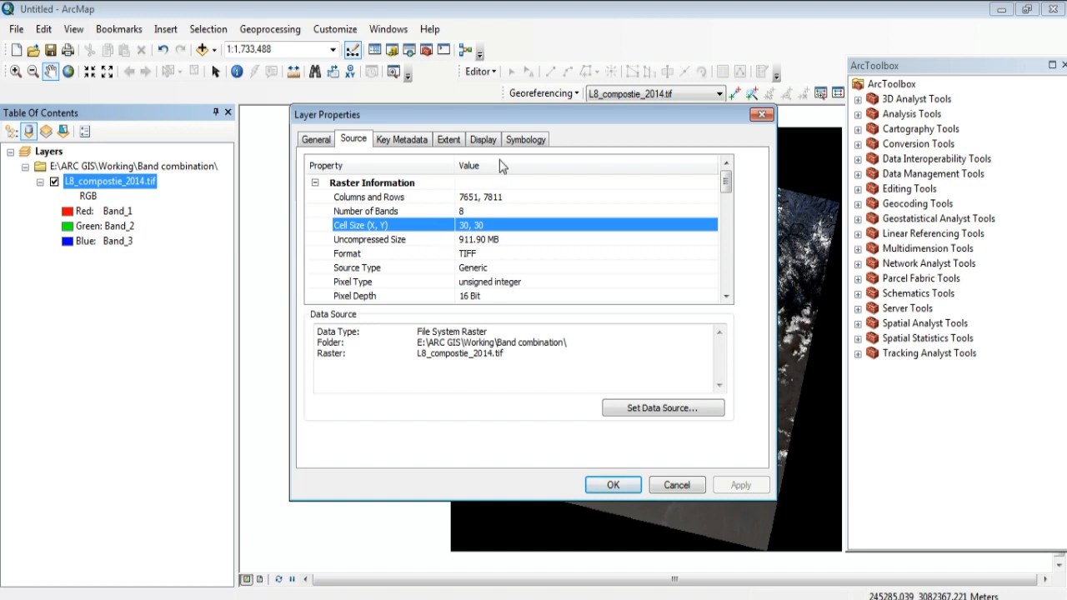
{"action": "left_click", "coordinate": [525, 142]}
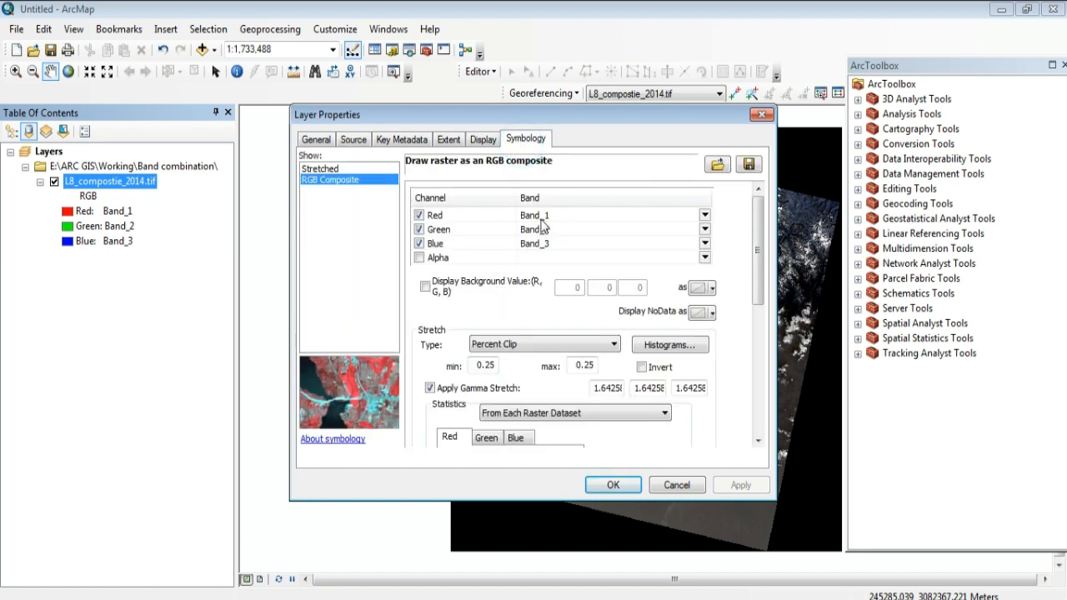
{"action": "left_click_drag", "start_coordinate": [757, 225], "coordinate": [756, 367]}
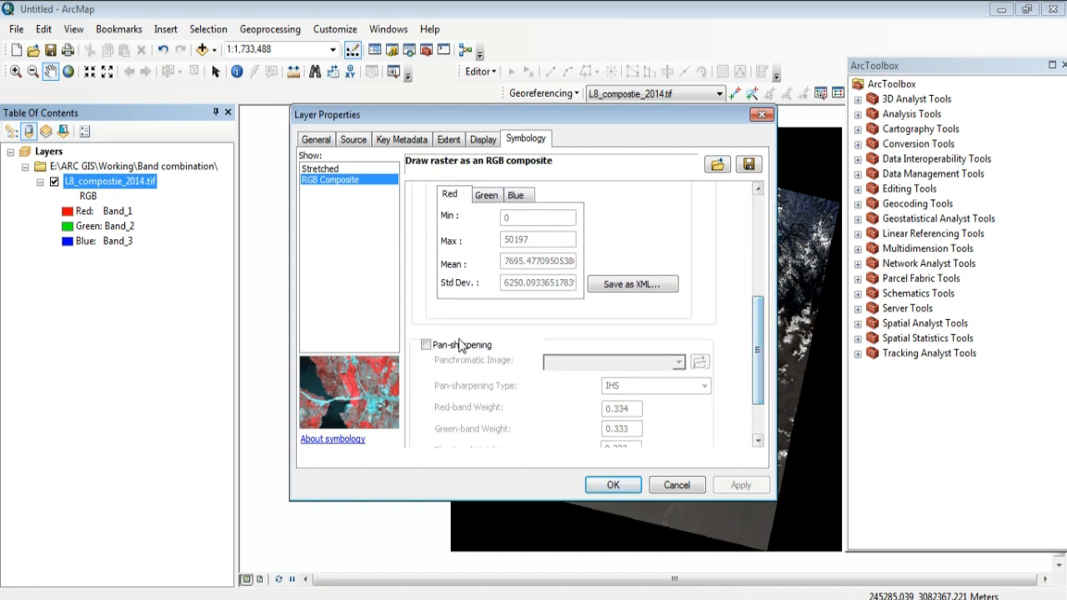
{"action": "left_click", "coordinate": [426, 345]}
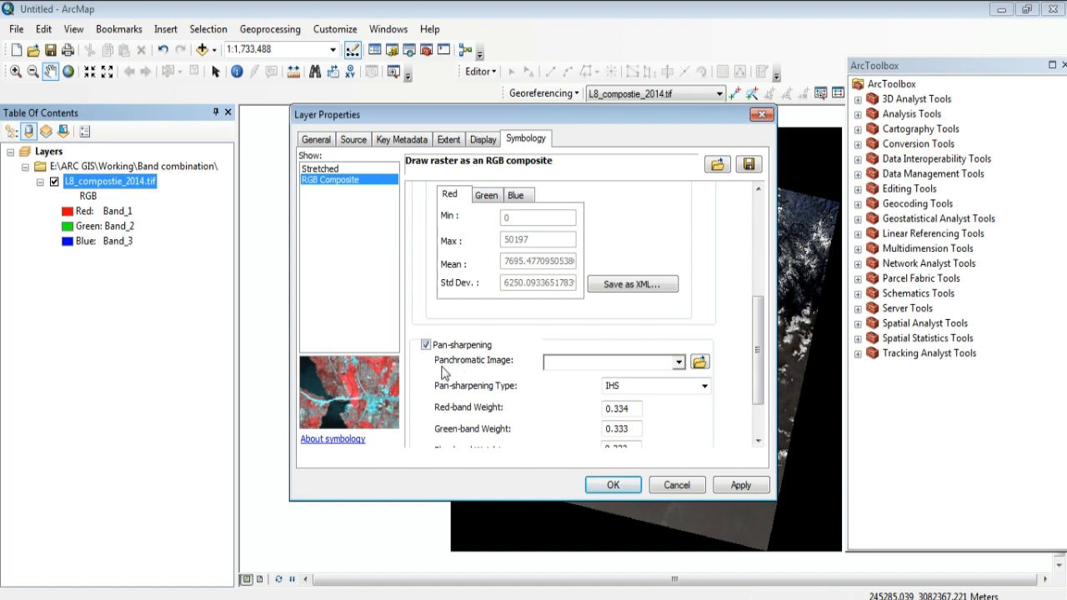
{"action": "left_click", "coordinate": [699, 362]}
{"action": "left_click", "coordinate": [536, 200]}
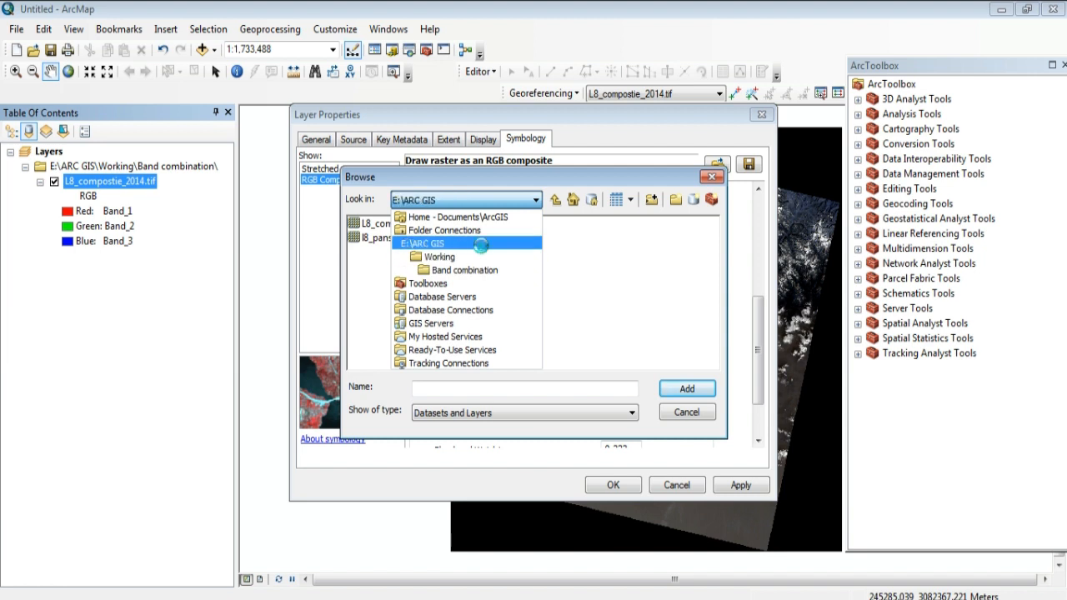
{"action": "left_click", "coordinate": [437, 243]}
{"action": "double_click", "coordinate": [400, 236]}
{"action": "double_click", "coordinate": [403, 240]}
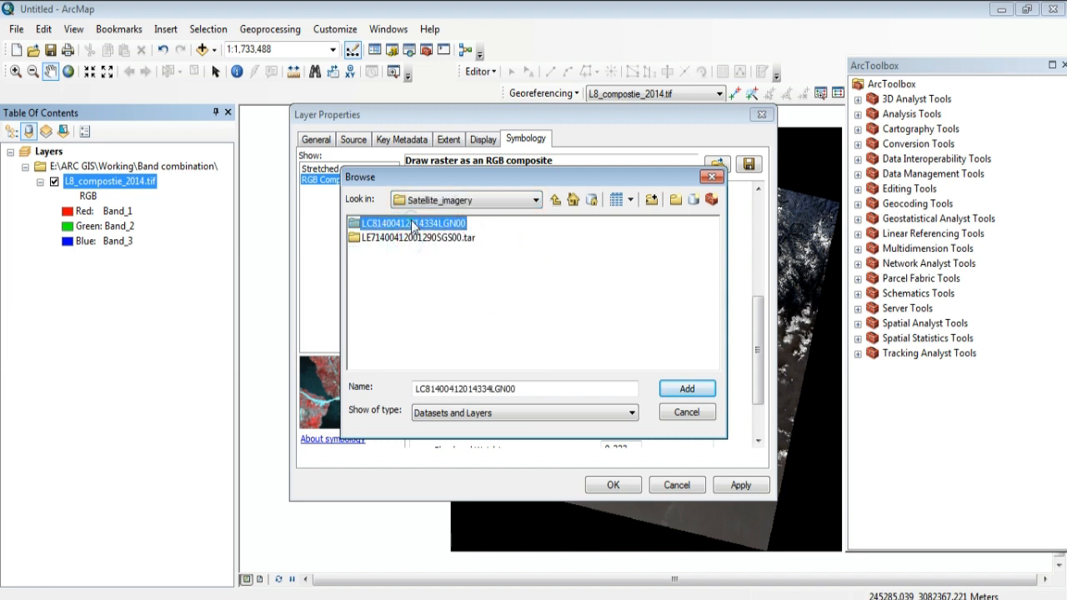
{"action": "double_click", "coordinate": [410, 223]}
{"action": "left_click", "coordinate": [593, 223]}
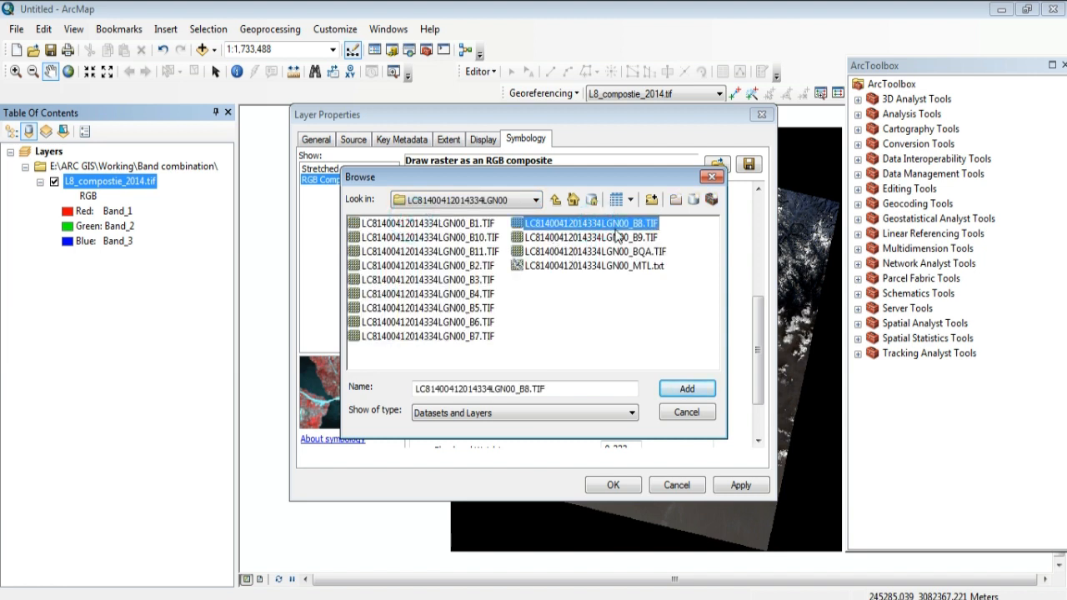
{"action": "left_click", "coordinate": [686, 389]}
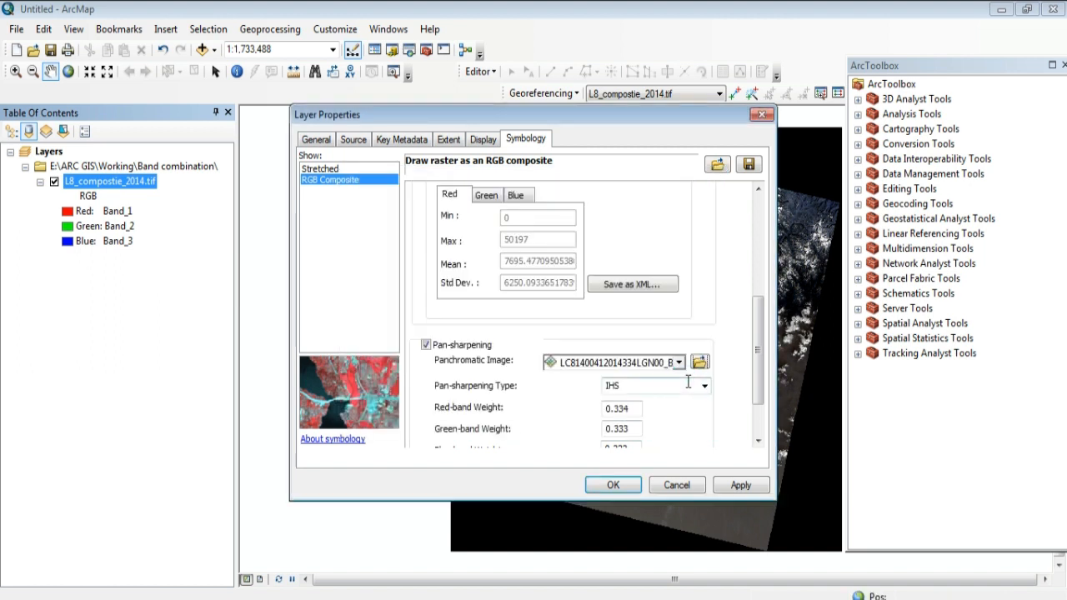
- Set the pan-sharpening type to Esri and apply the symbology changes to the layer
{"action": "left_click_drag", "start_coordinate": [765, 350], "coordinate": [766, 379]}
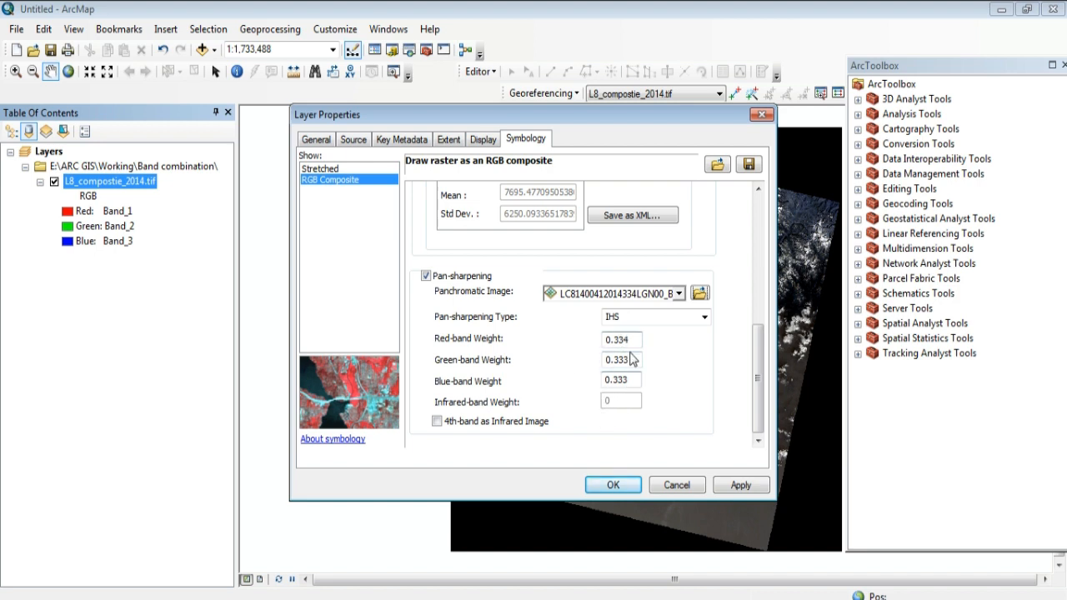
{"action": "left_click", "coordinate": [704, 317]}
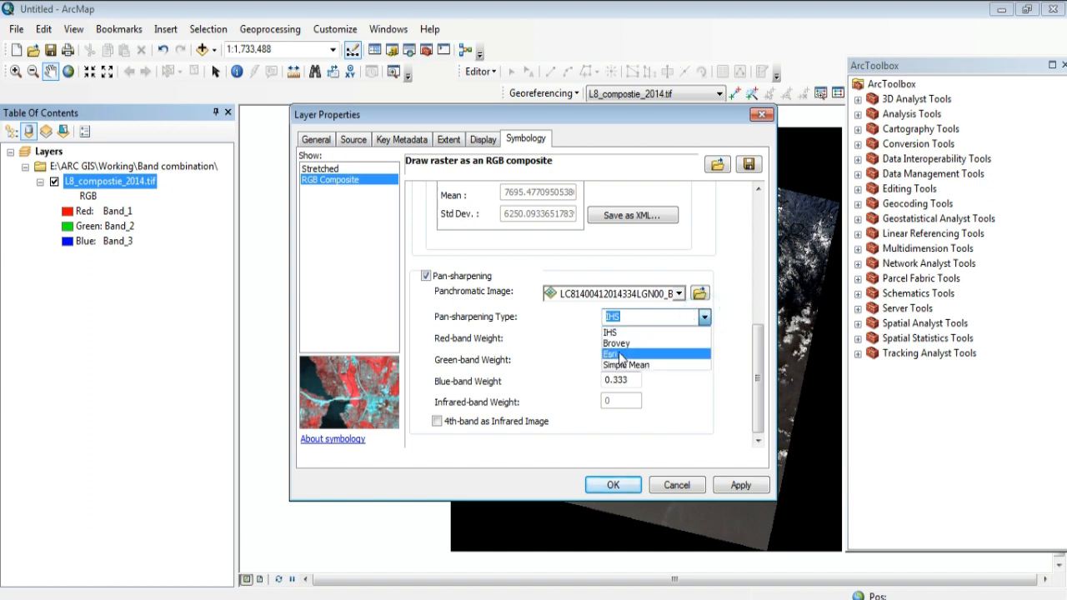
{"action": "left_click", "coordinate": [620, 357]}
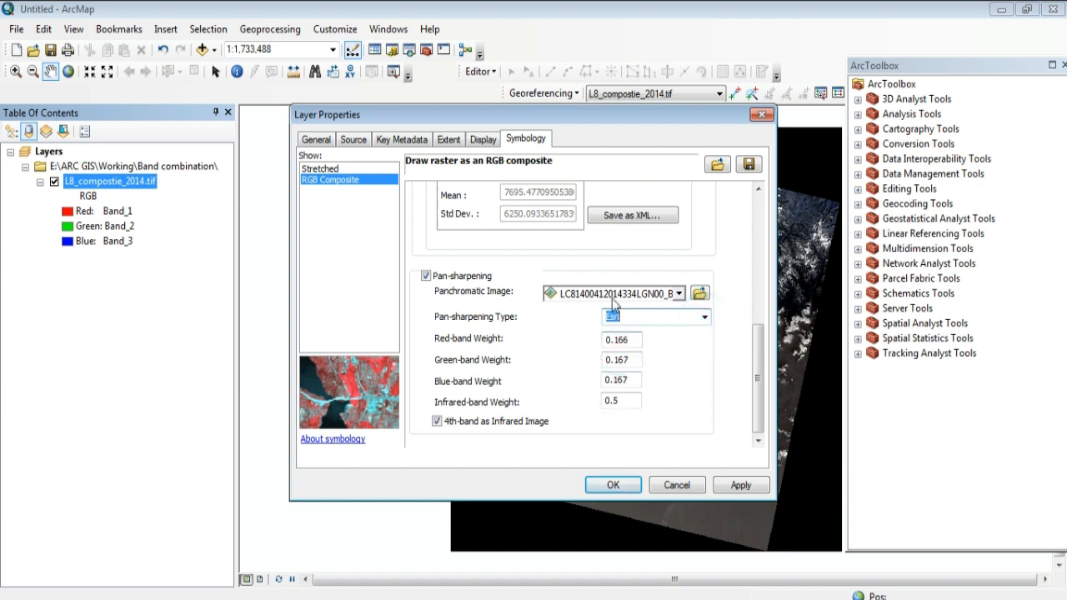
{"action": "left_click", "coordinate": [735, 492]}
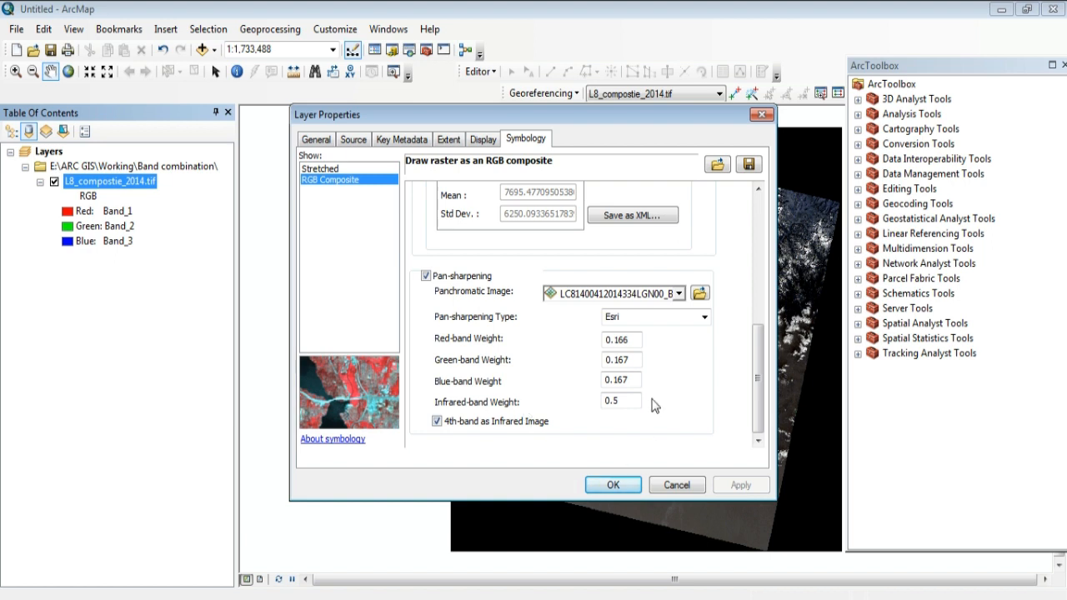
{"action": "left_click", "coordinate": [612, 486]}
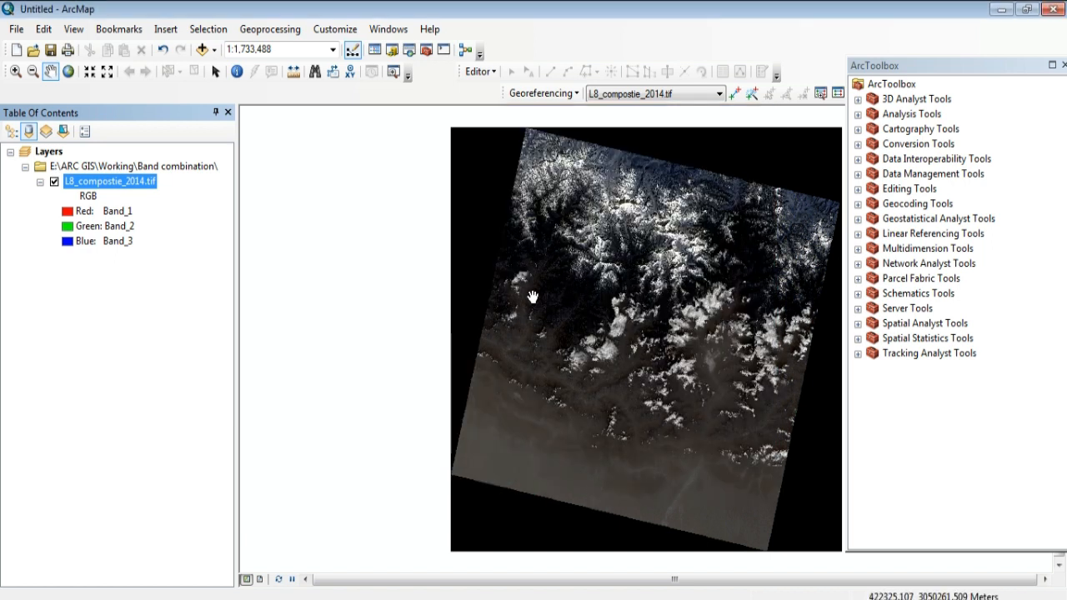
- Examine the pan-sharpened composite at 1:600,000 over the snowy mountains and close ArcToolbox to free up the map view
{"action": "scroll", "coordinate": [621, 237], "scroll_direction": "down", "scroll_amount": 2}
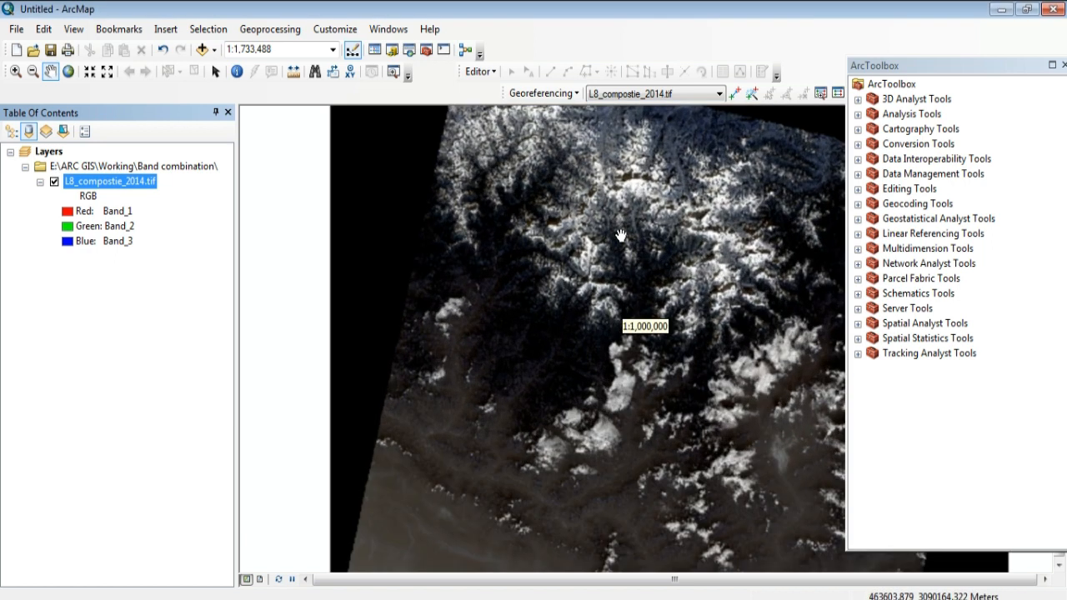
{"action": "left_click_drag", "start_coordinate": [718, 243], "coordinate": [587, 271]}
{"action": "left_click_drag", "start_coordinate": [631, 257], "coordinate": [679, 317]}
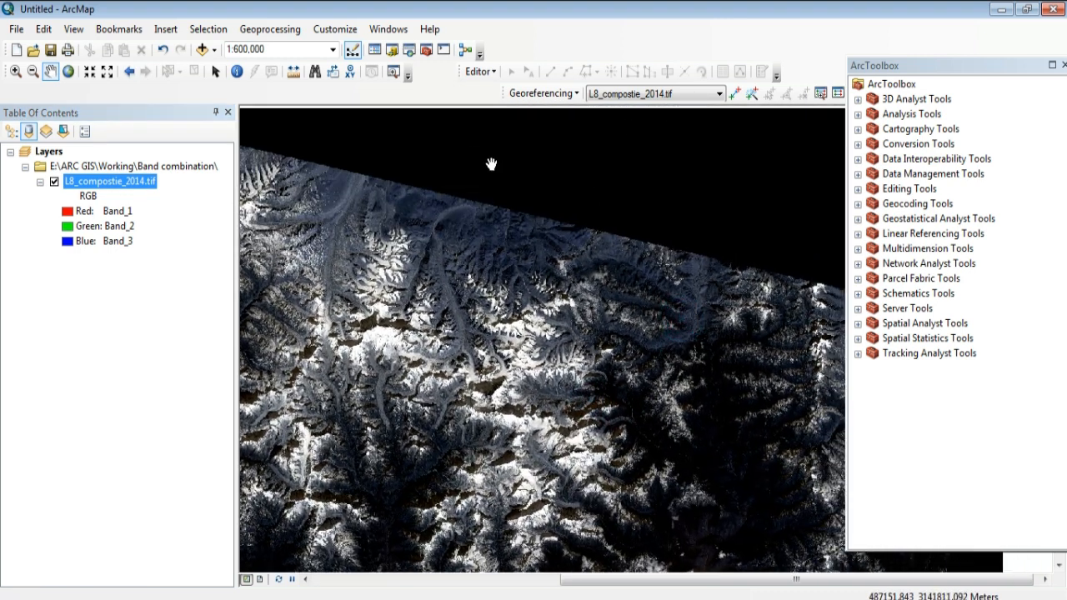
{"action": "left_click", "coordinate": [1062, 65]}
{"action": "left_click_drag", "start_coordinate": [539, 287], "coordinate": [553, 371]}
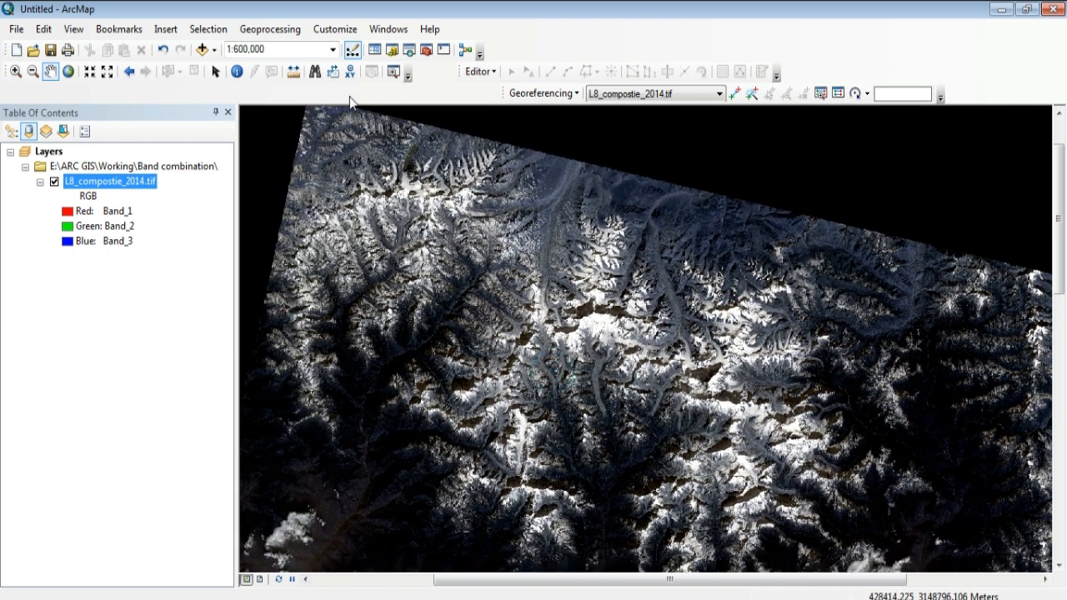
- Open the Image Analysis window and select the pan-sharpened L8_compostie_2014.tif layer in it
{"action": "left_click", "coordinate": [389, 28]}
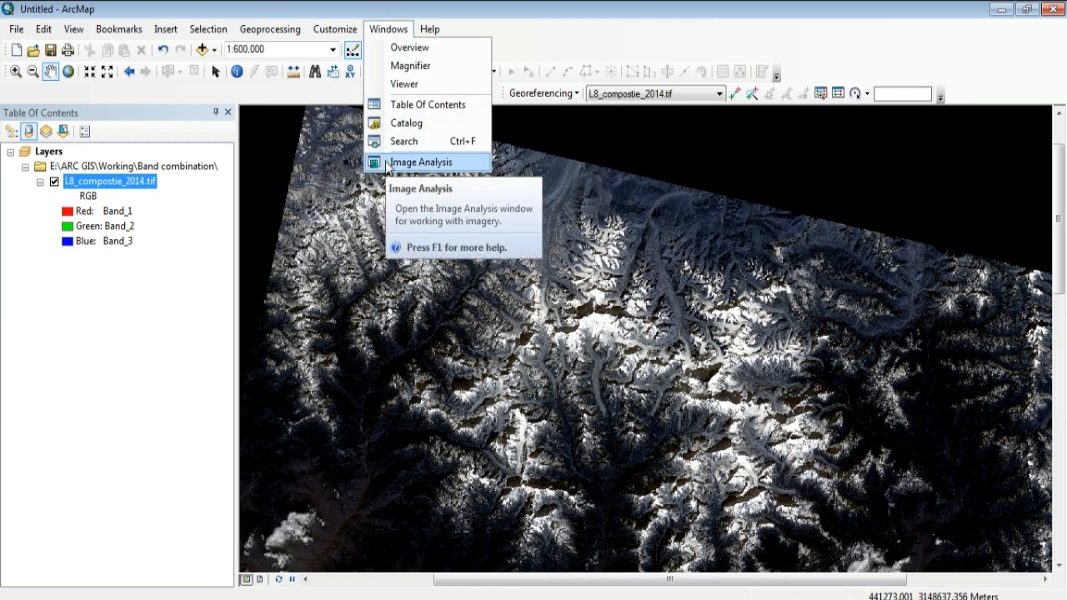
{"action": "left_click", "coordinate": [407, 164]}
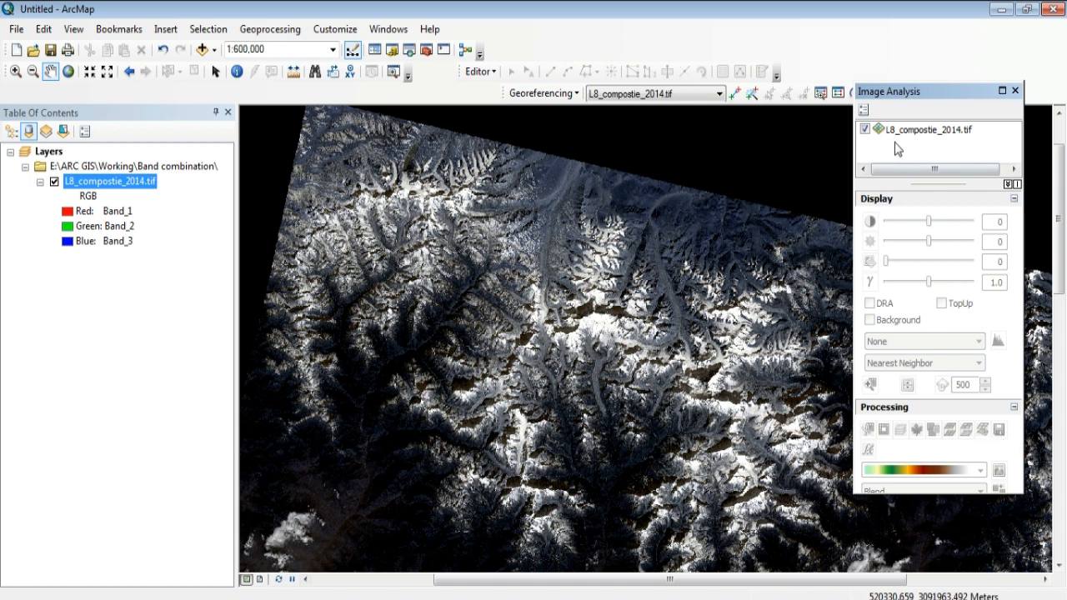
{"action": "left_click", "coordinate": [931, 135]}
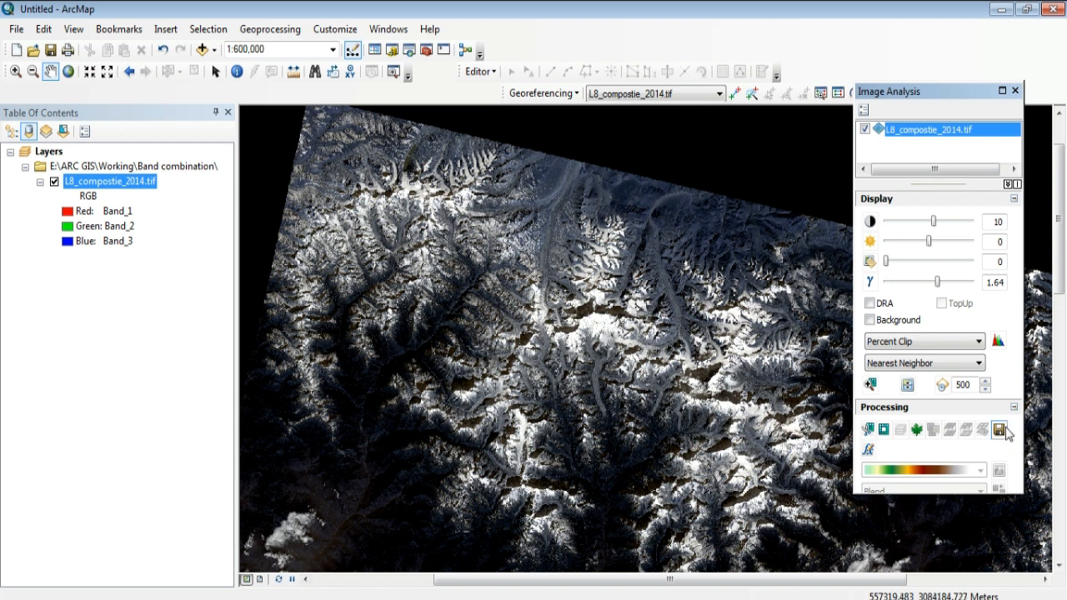
- Export the selected raster as an uncompressed TIFF with a cell size of 15, promoting the pixel depth and adding the output to the map
{"action": "left_click", "coordinate": [1006, 431]}
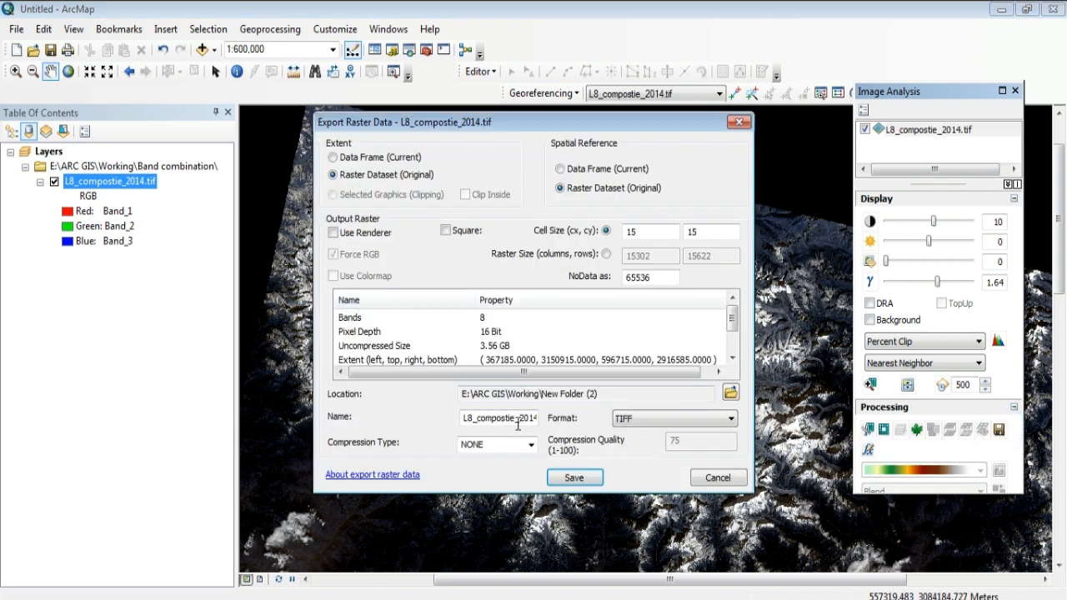
{"action": "left_click", "coordinate": [562, 479]}
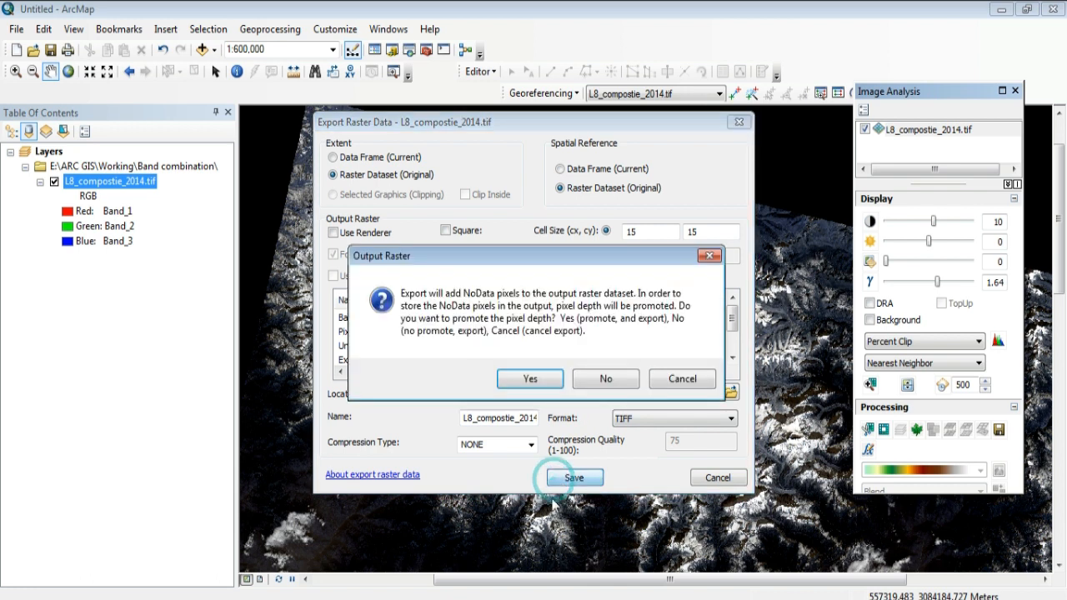
{"action": "left_click", "coordinate": [530, 379]}
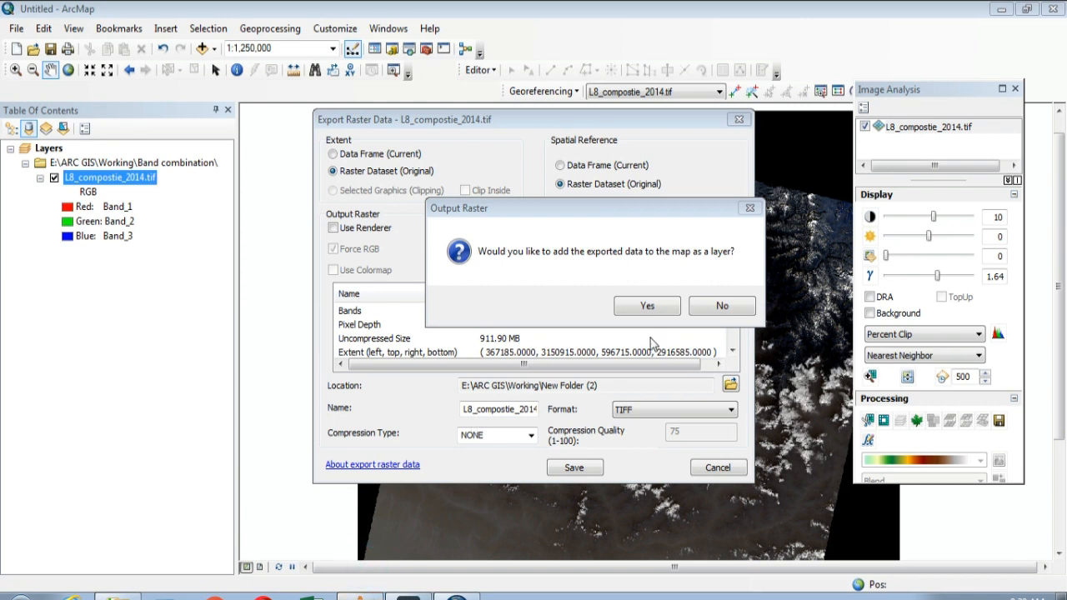
{"action": "left_click", "coordinate": [647, 306]}
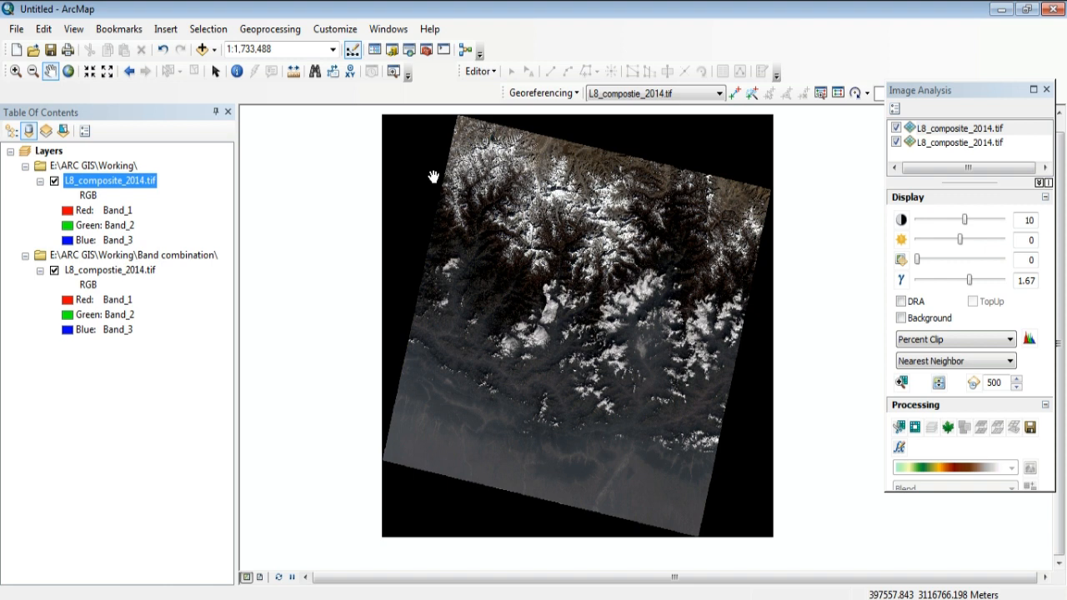
{"action": "left_click_drag", "start_coordinate": [590, 237], "coordinate": [617, 255]}
{"action": "left_click_drag", "start_coordinate": [625, 333], "coordinate": [641, 388]}
{"action": "left_click_drag", "start_coordinate": [567, 362], "coordinate": [646, 327]}
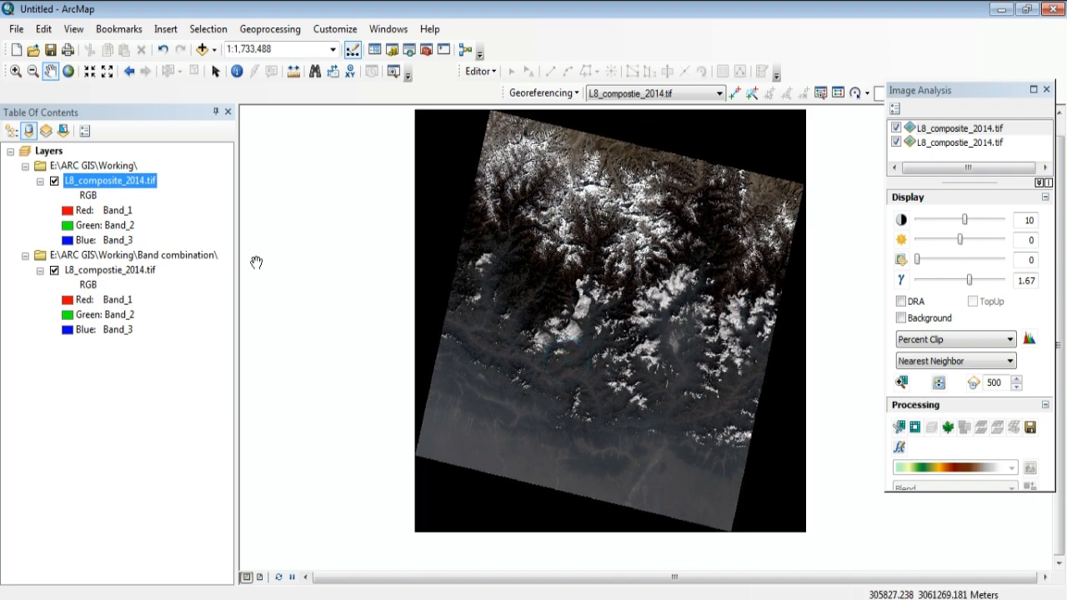
{"action": "left_click", "coordinate": [129, 271]}
{"action": "left_click", "coordinate": [122, 182]}
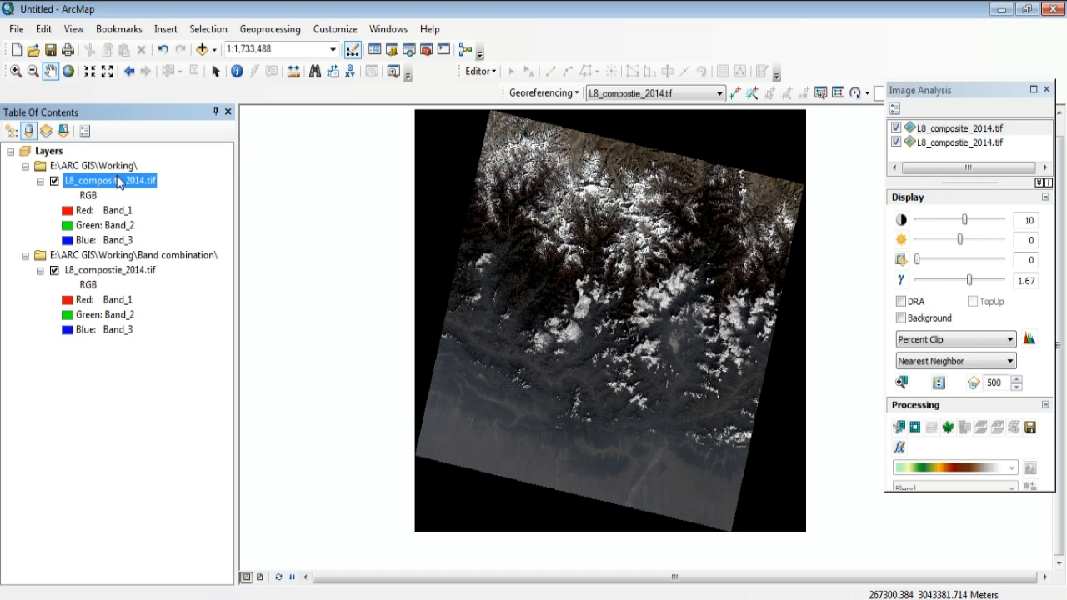
- Check the cell size of the exported L8_composite_2014.tif in the source information of its layer properties
{"action": "right_click", "coordinate": [94, 181]}
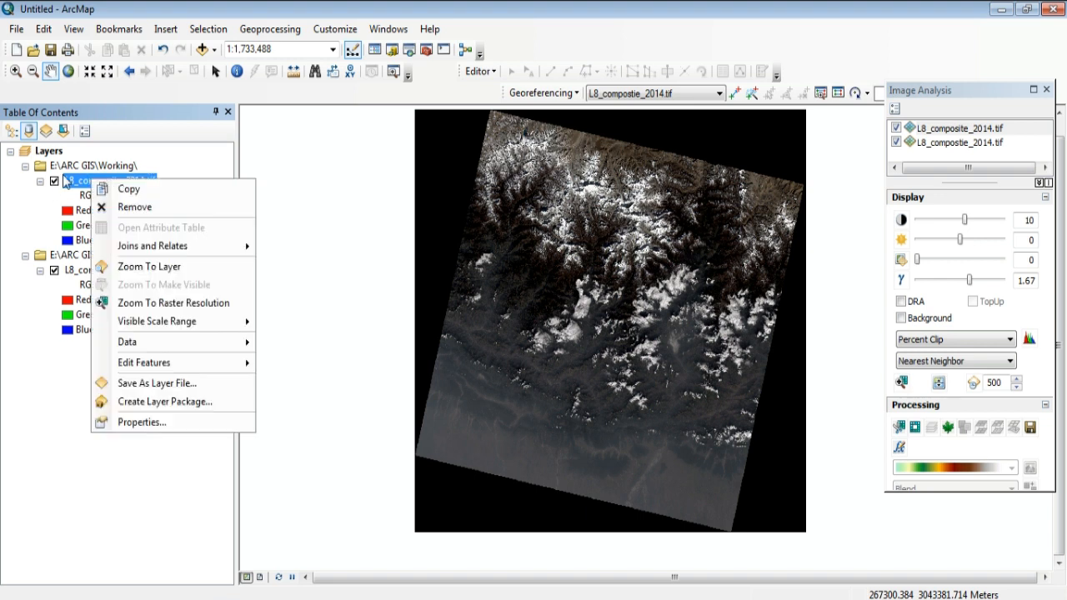
{"action": "left_click", "coordinate": [66, 182]}
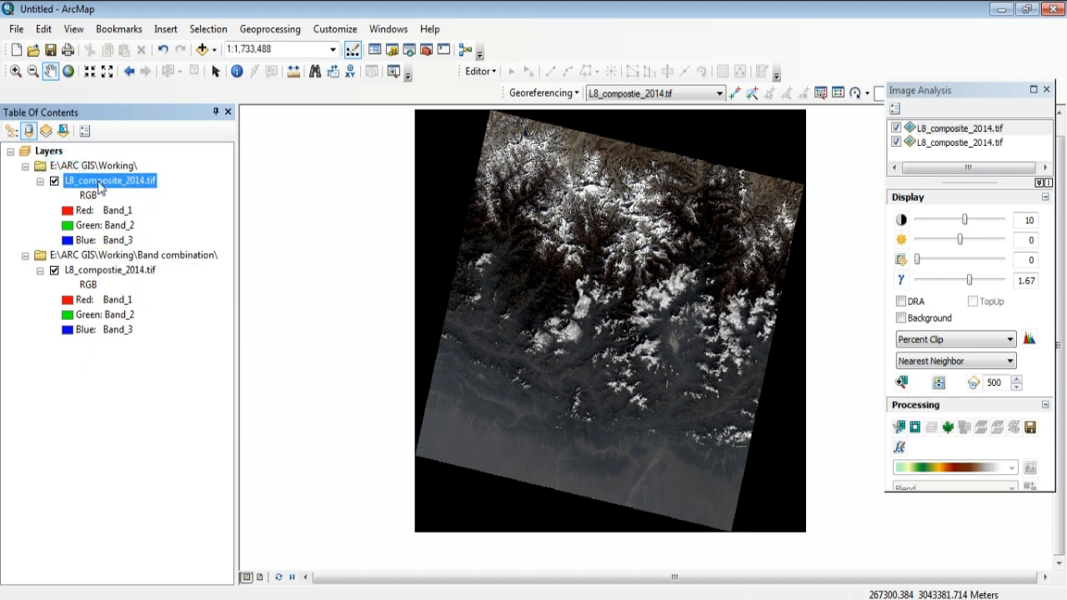
{"action": "right_click", "coordinate": [136, 181]}
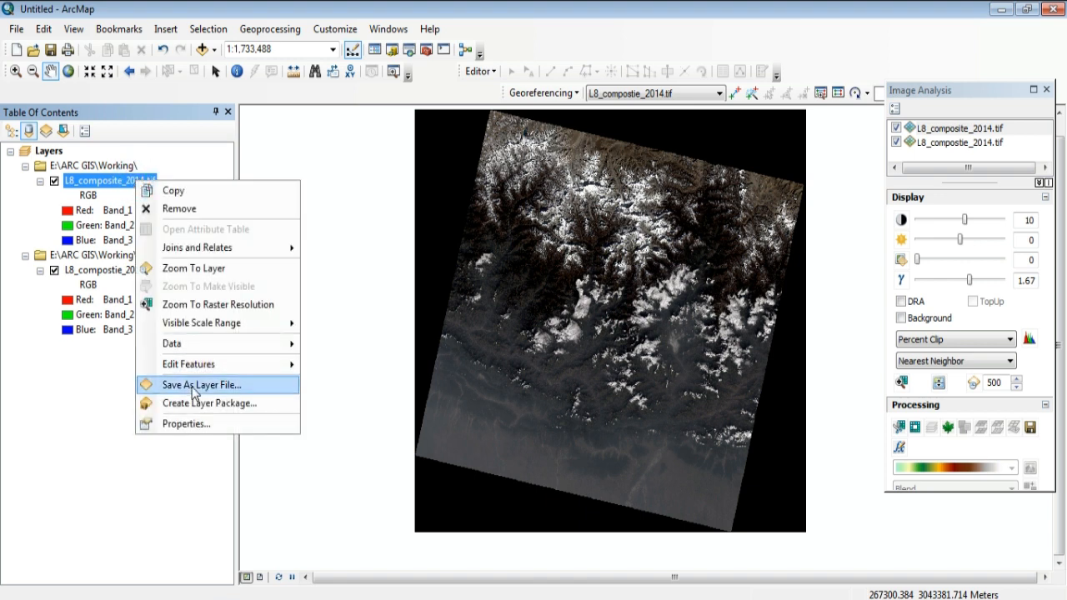
{"action": "left_click", "coordinate": [186, 424]}
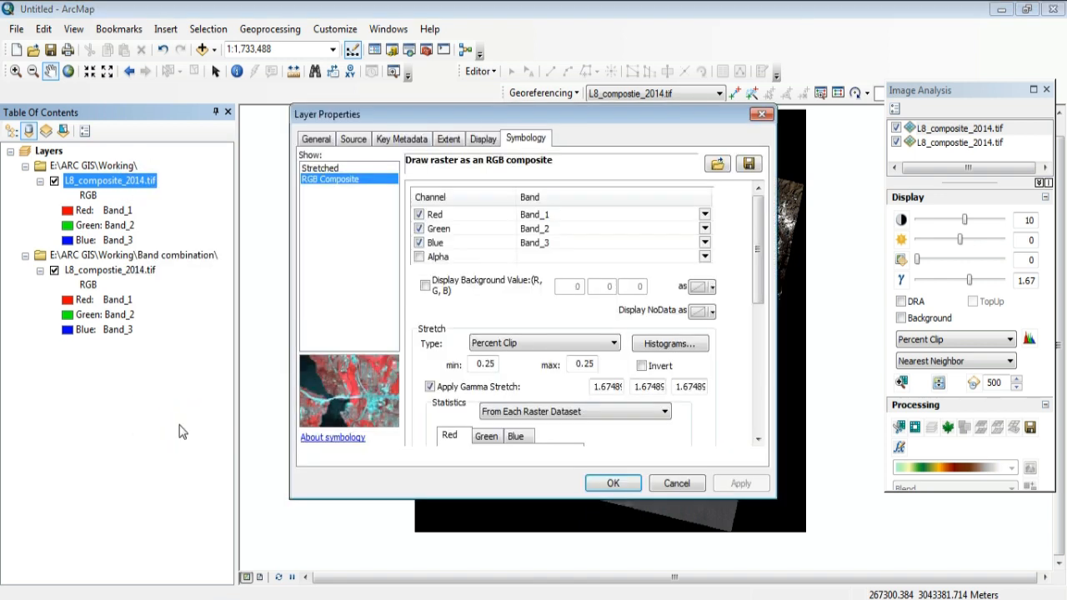
{"action": "left_click", "coordinate": [356, 138]}
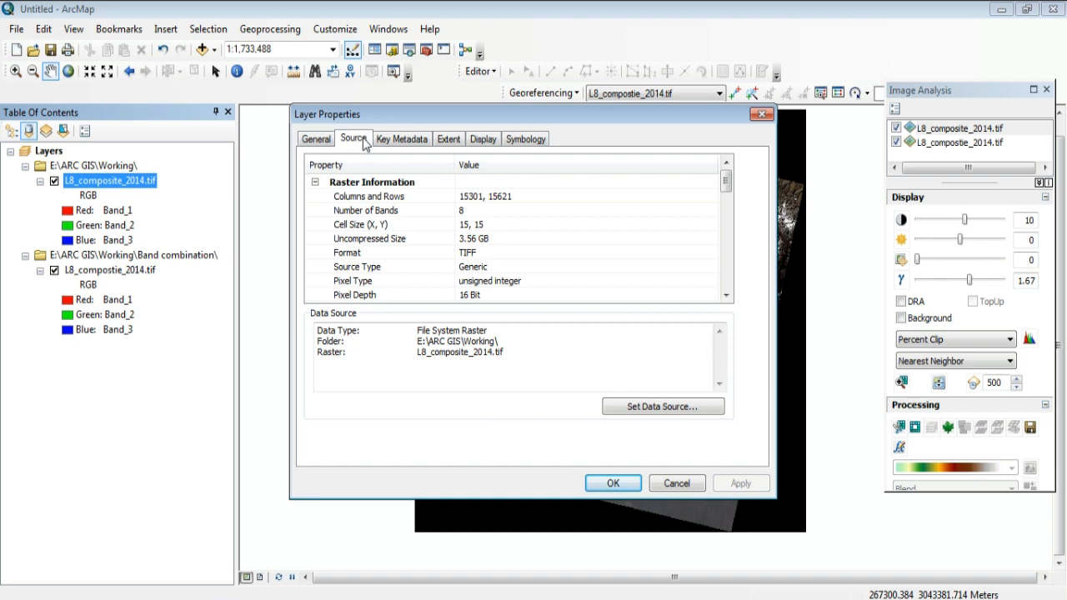
{"action": "left_click", "coordinate": [330, 225]}
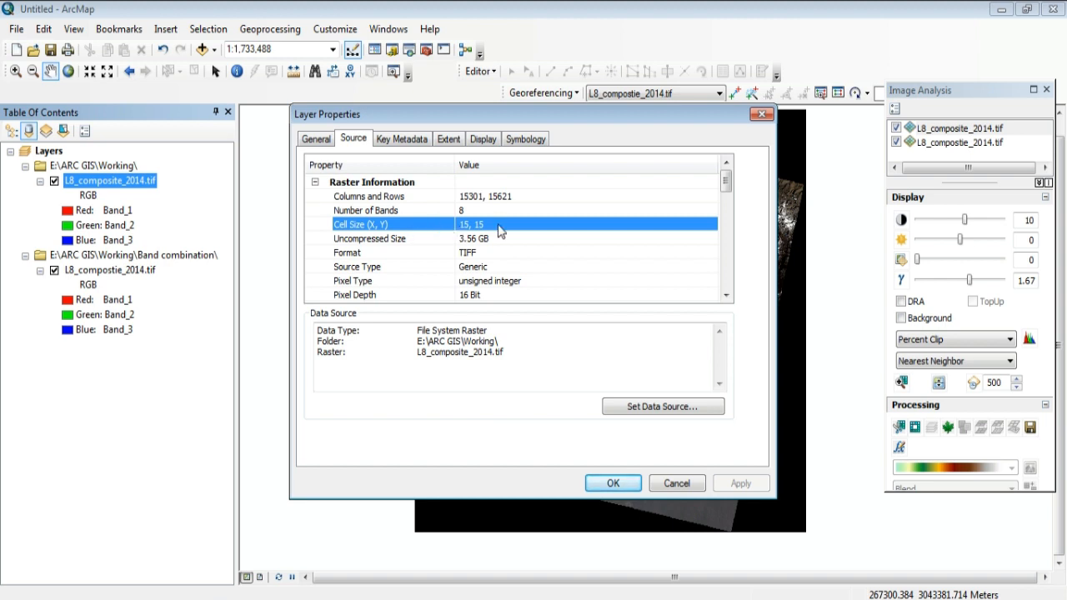
{"action": "left_click", "coordinate": [611, 482]}
- Compare the source information of the original L8_compostie_2014.tif with that of the exported L8_composite_2014.tif, looking at their cell sizes
{"action": "right_click", "coordinate": [142, 277]}
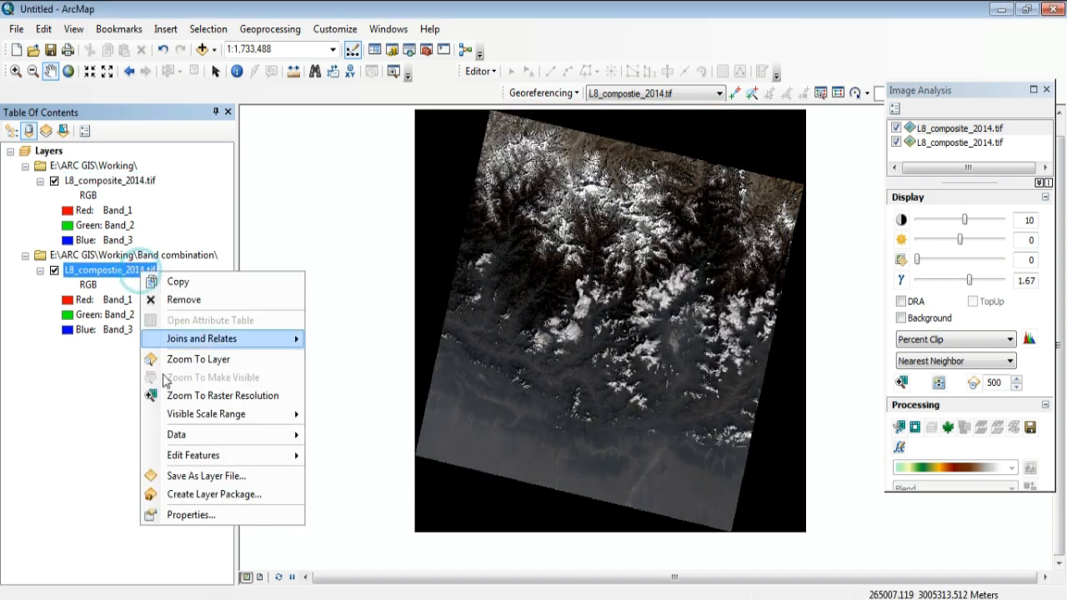
{"action": "left_click", "coordinate": [167, 512]}
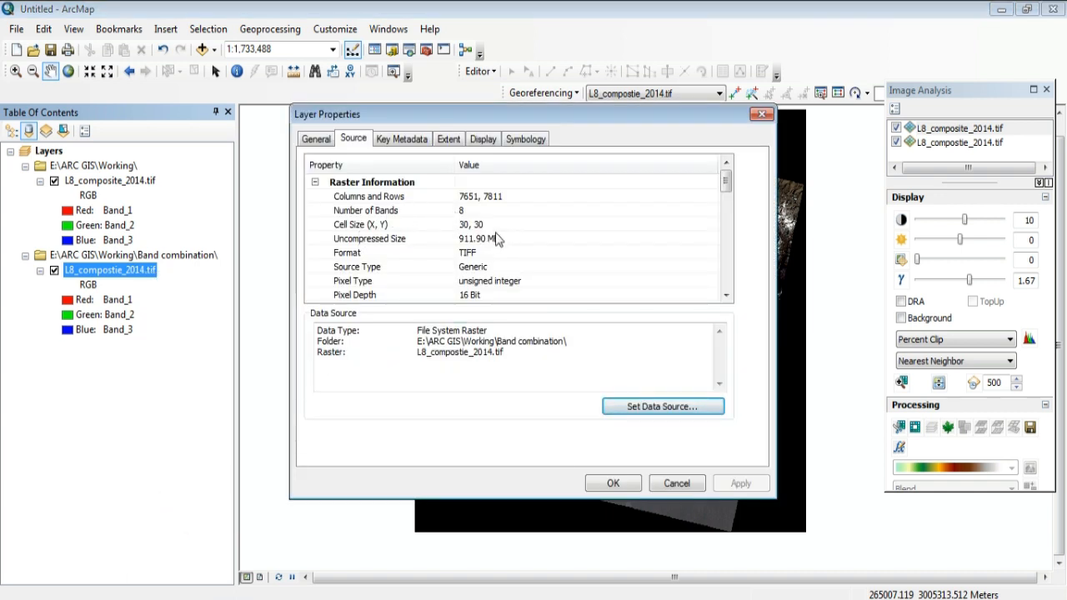
{"action": "left_click", "coordinate": [676, 484]}
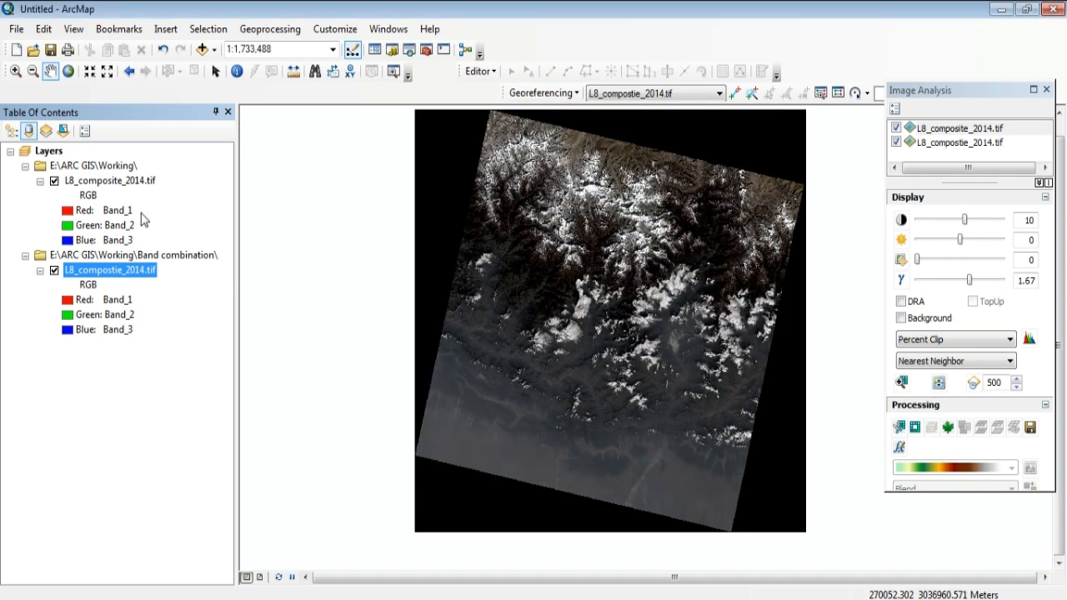
{"action": "right_click", "coordinate": [115, 180]}
{"action": "left_click", "coordinate": [165, 422]}
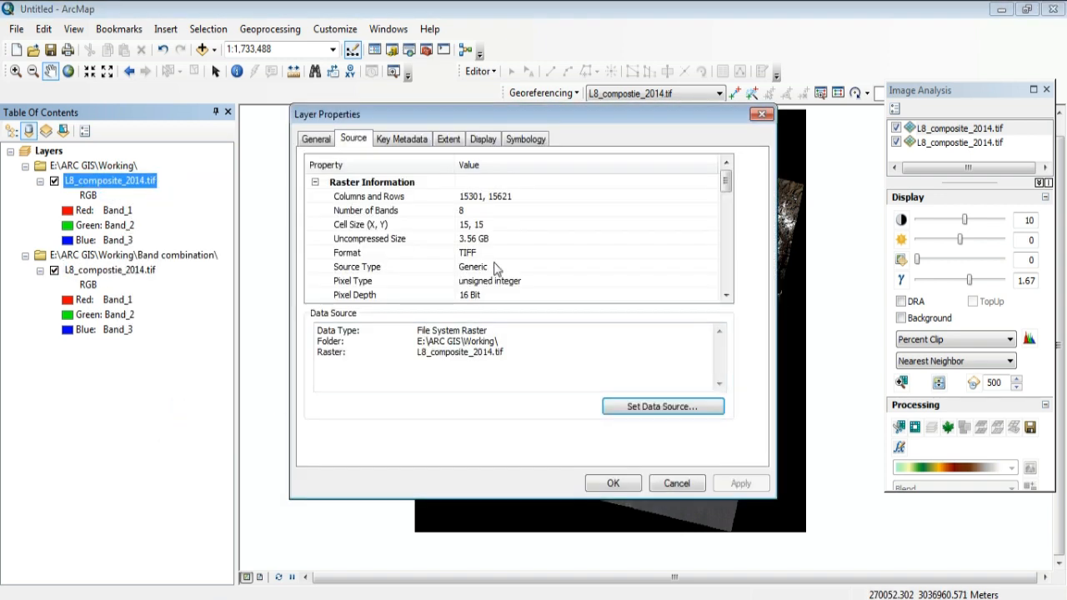
{"action": "left_click", "coordinate": [632, 487]}
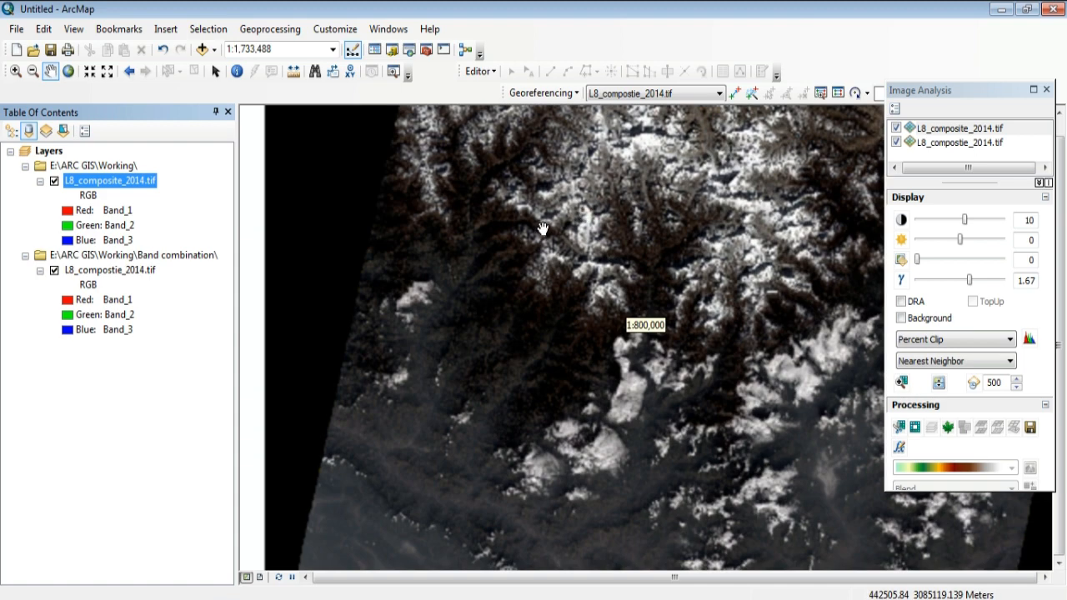
- Examine the exported pan-sharpened raster at 1:800,000 over the snowy mountains and the scene's northern edge
{"action": "scroll", "coordinate": [542, 229], "scroll_direction": "up", "scroll_amount": 2}
{"action": "left_click_drag", "start_coordinate": [829, 395], "coordinate": [524, 353]}
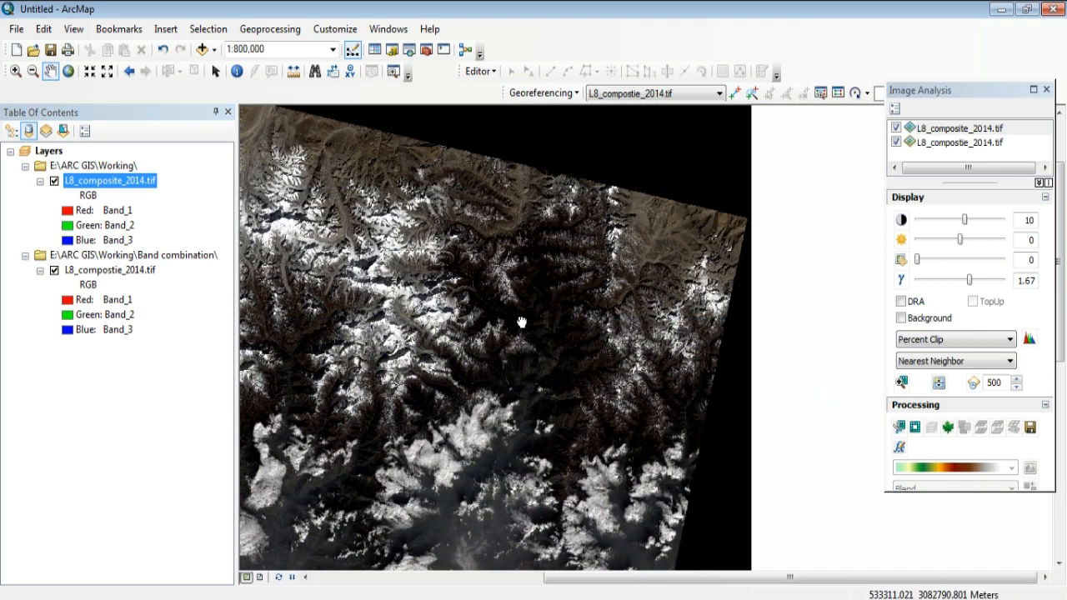
{"action": "left_click_drag", "start_coordinate": [792, 401], "coordinate": [715, 198]}
{"action": "left_click_drag", "start_coordinate": [708, 139], "coordinate": [698, 334]}
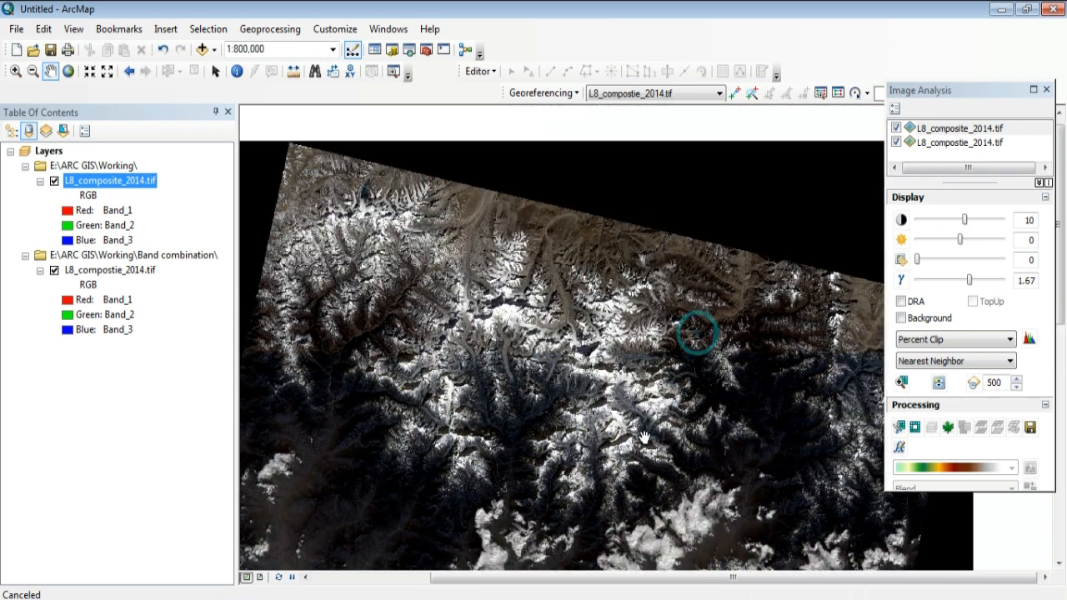
{"action": "left_click_drag", "start_coordinate": [668, 492], "coordinate": [631, 422]}
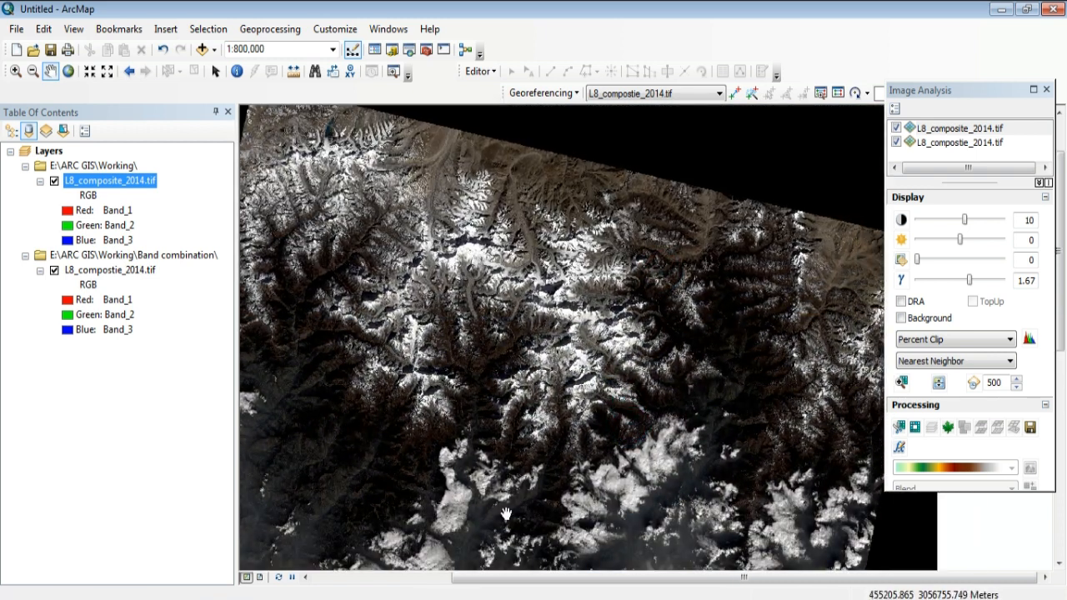